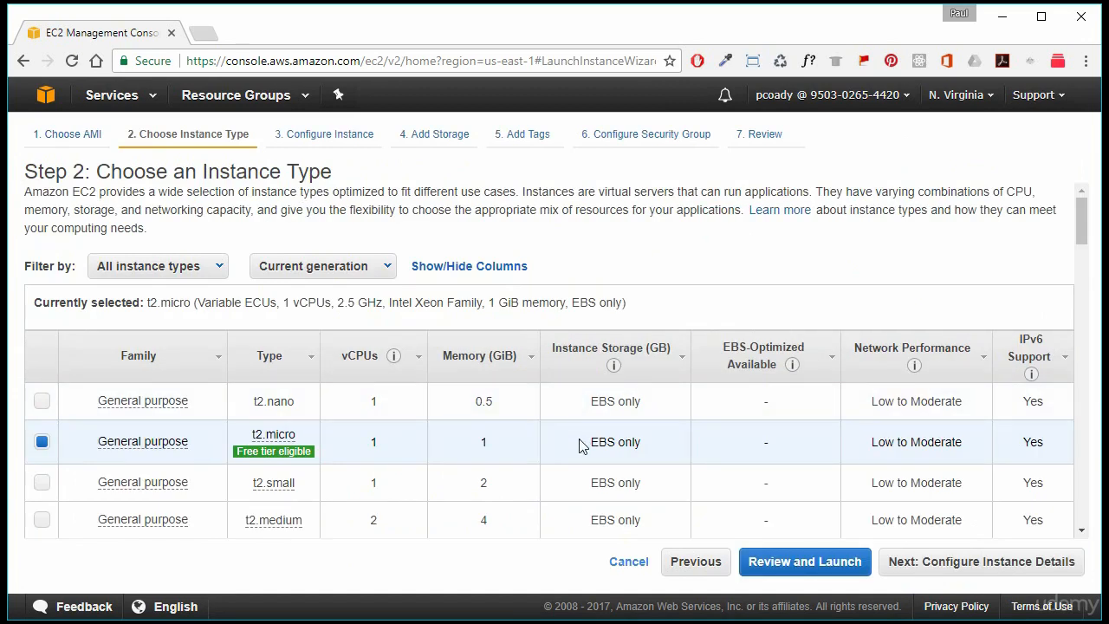
# Step: Examine the instance storage options of the listed instance types, comparing EBS-only types with those offering SSD instance storage
pyautogui.scroll(-1, 581, 455)
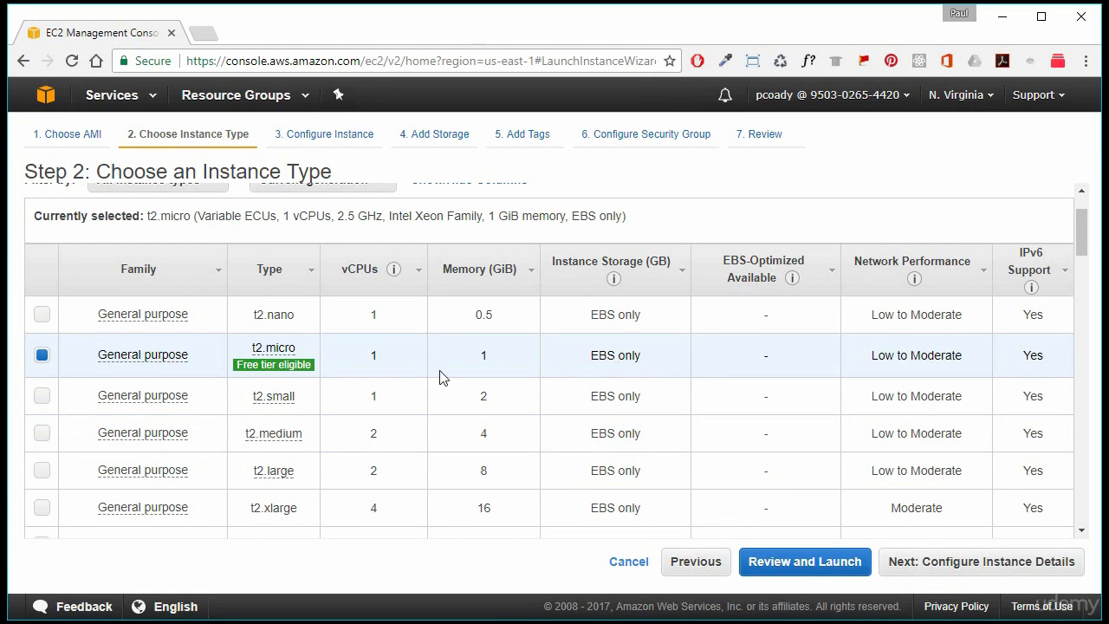
pyautogui.moveTo(580, 355); pyautogui.dragTo(642, 355)
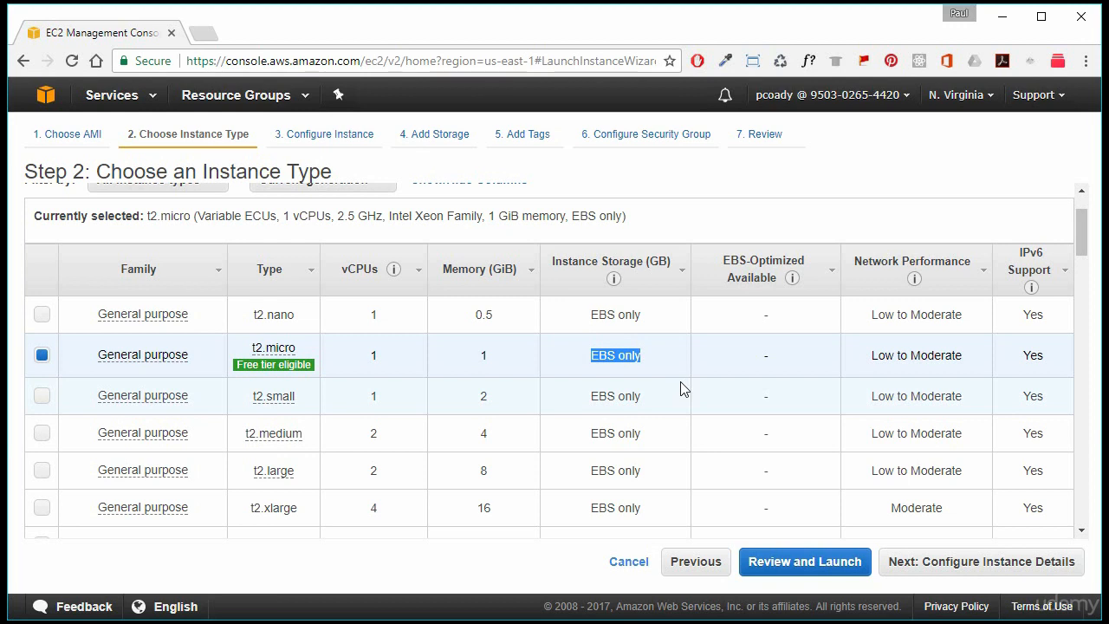
pyautogui.scroll(-1, 683, 394)
pyautogui.scroll(-3, 701, 459)
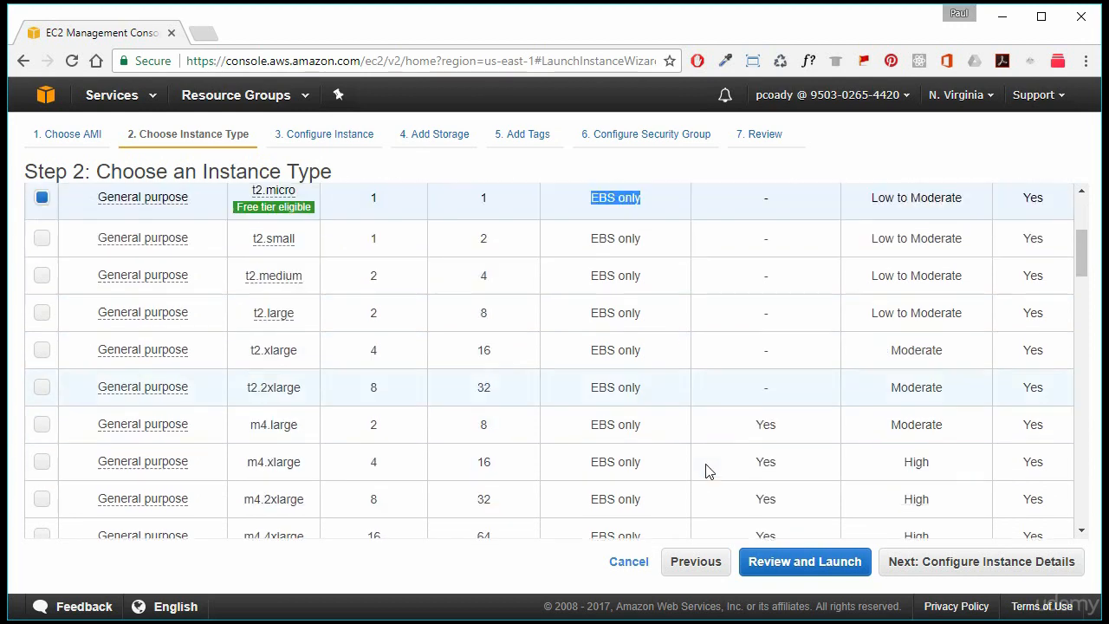
pyautogui.scroll(-1, 706, 470)
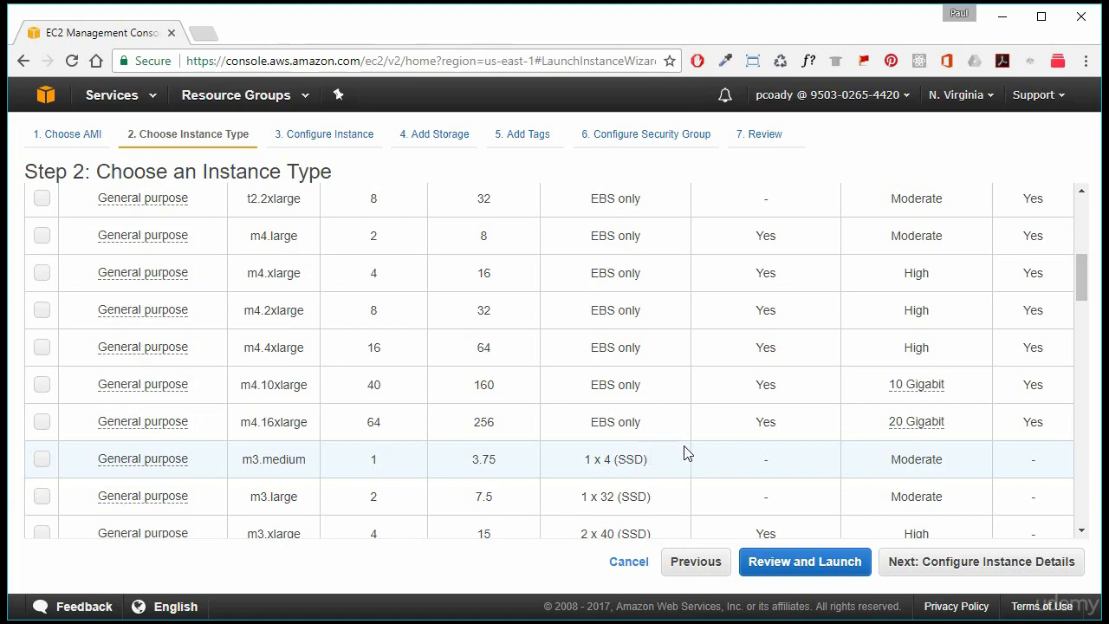
pyautogui.scroll(3, 684, 452)
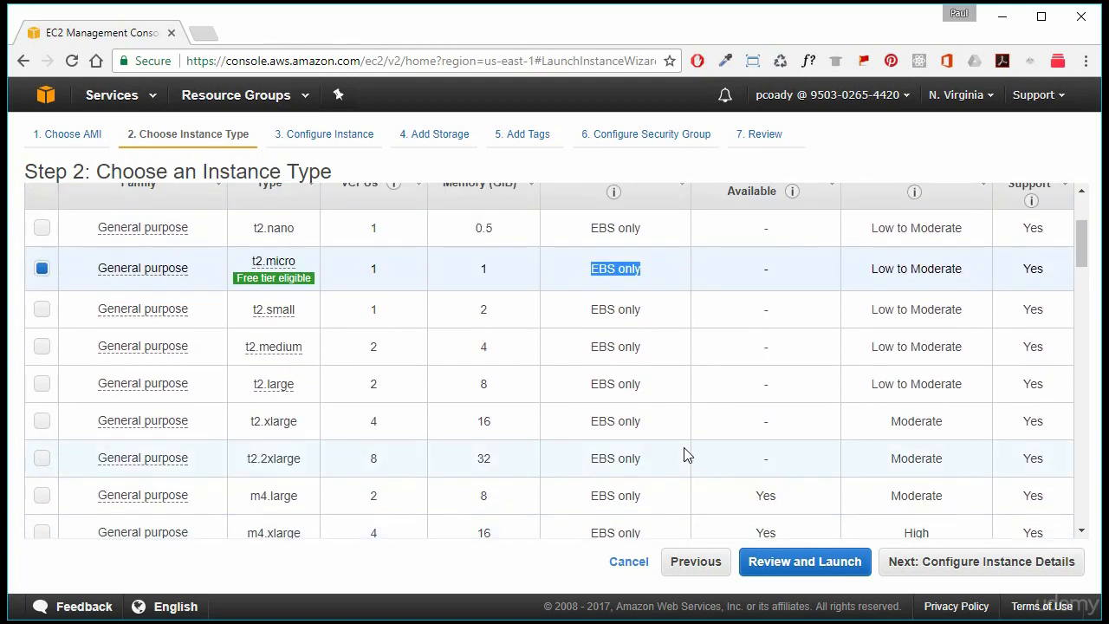
pyautogui.scroll(1, 390, 325)
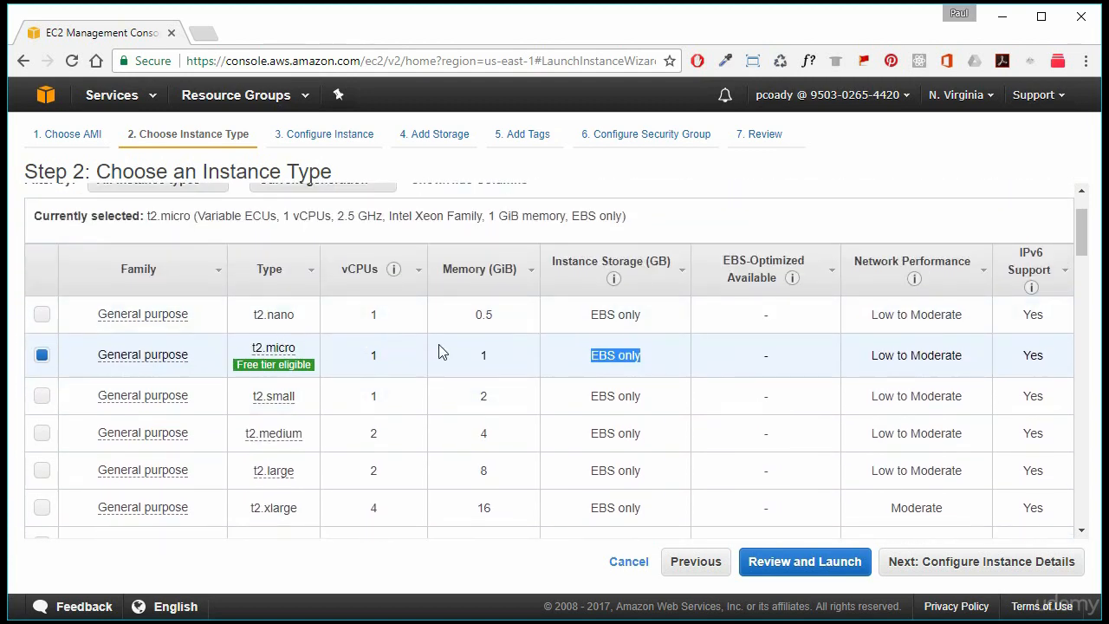
pyautogui.click(684, 354)
# Step: Continue with t2.micro, set Auto-assign Public IP to Enable in the instance details, and proceed to the storage configuration
pyautogui.click(1003, 572)
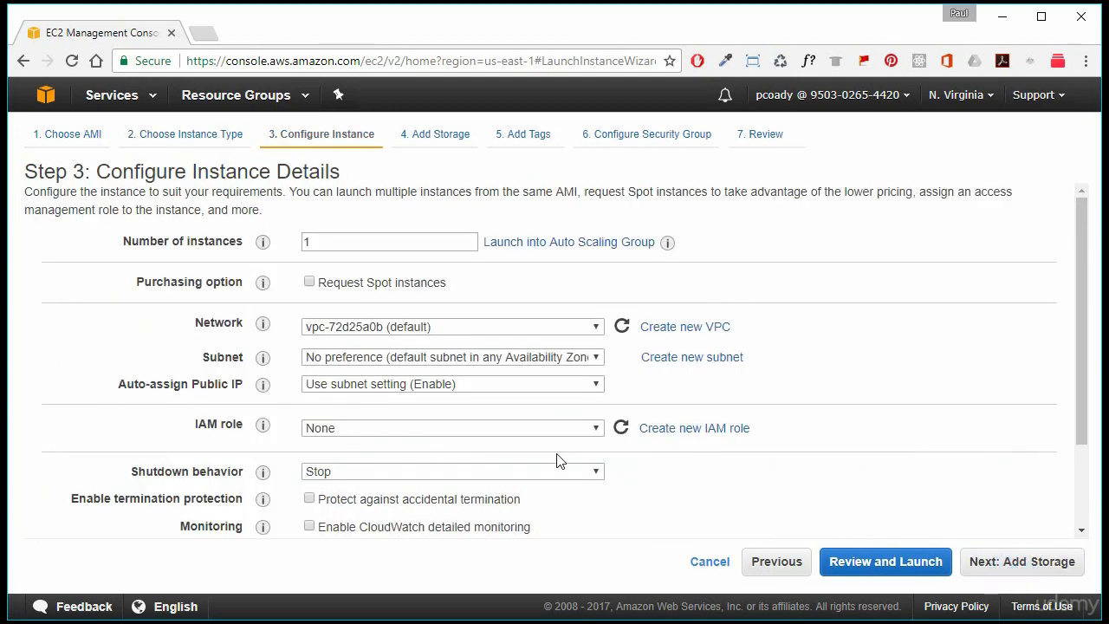
pyautogui.click(305, 388)
pyautogui.click(378, 421)
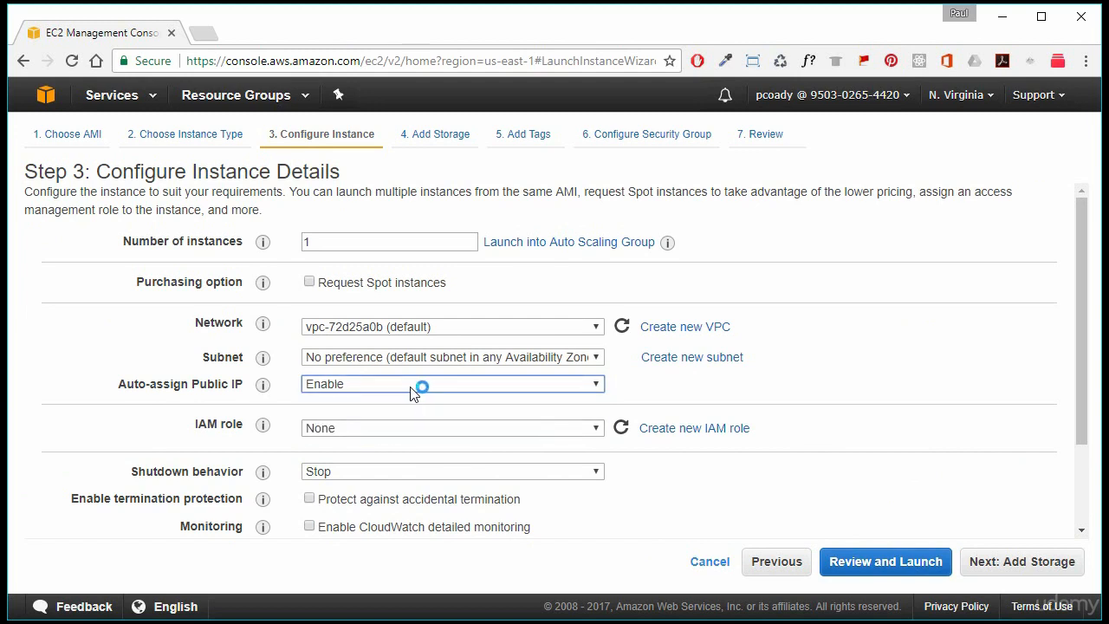
pyautogui.click(1018, 563)
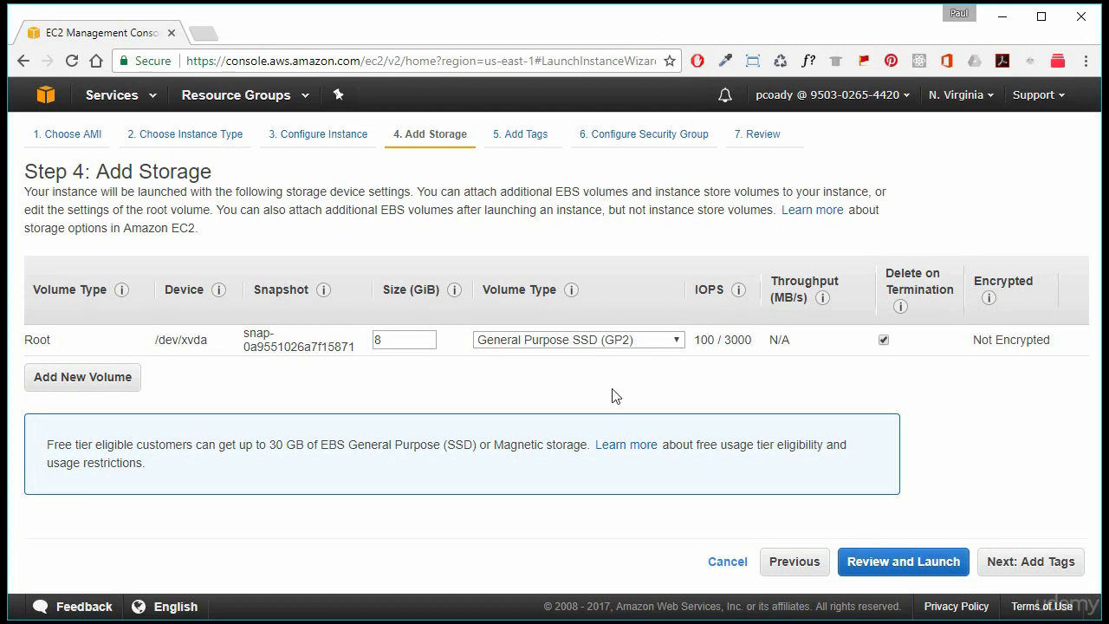
# Step: Add a new EBS volume to the instance storage and check which kinds of volume can be attached
pyautogui.click(92, 382)
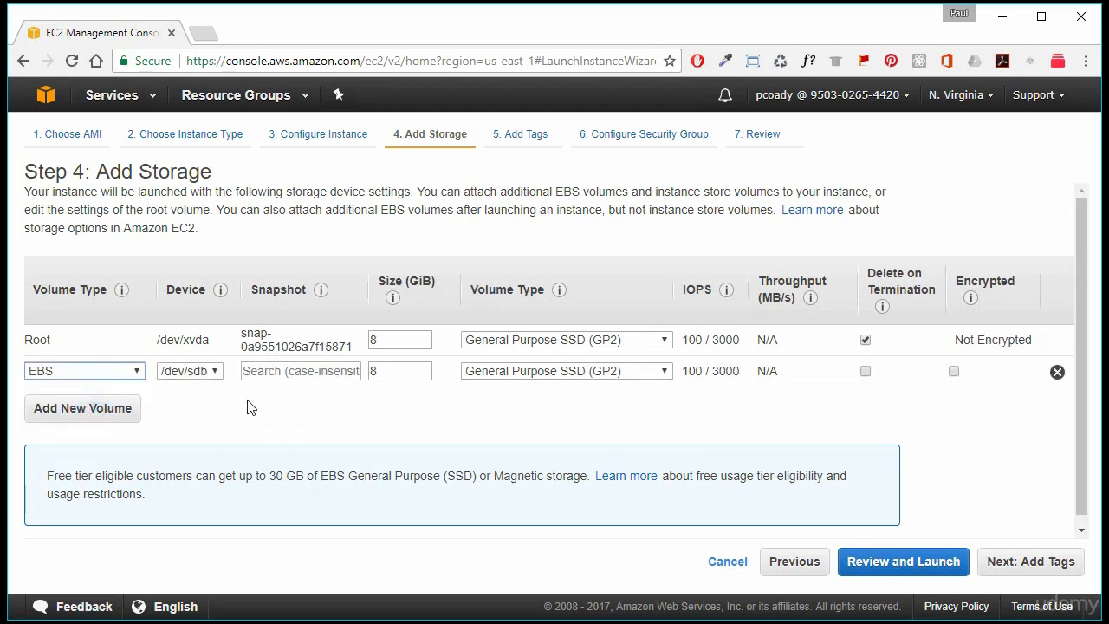
pyautogui.click(137, 372)
pyautogui.click(137, 370)
pyautogui.click(137, 371)
pyautogui.click(137, 372)
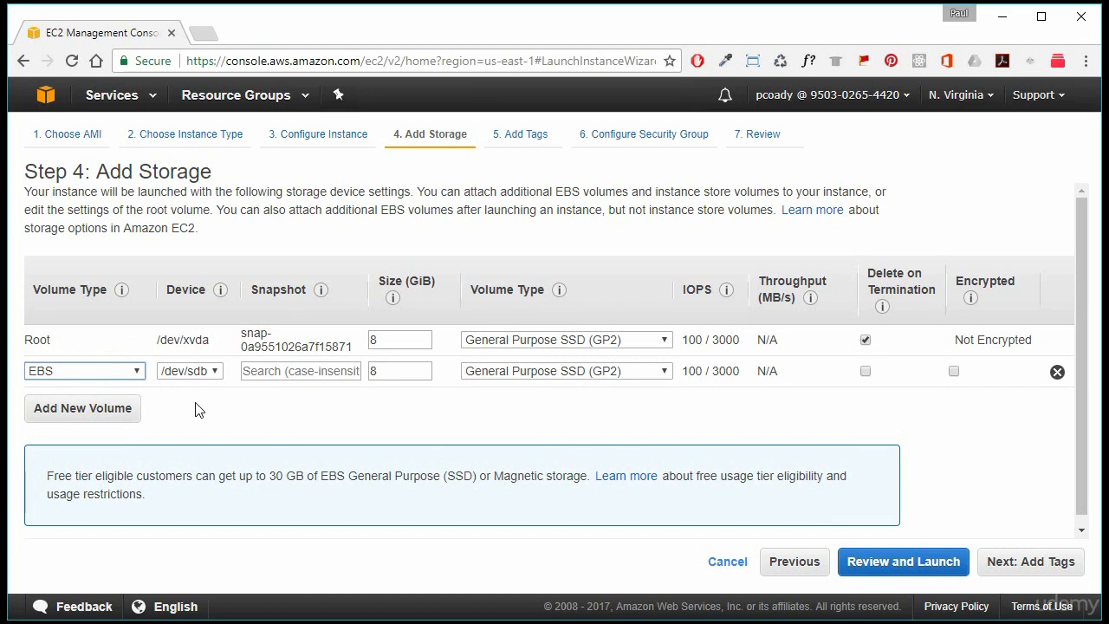
pyautogui.click(137, 370)
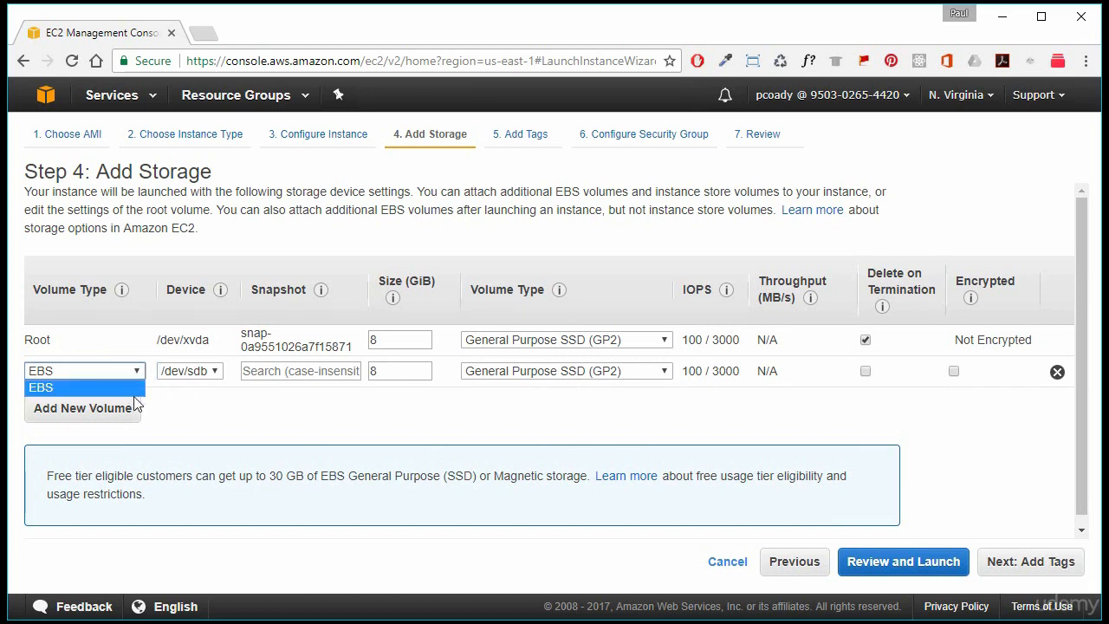
pyautogui.click(192, 404)
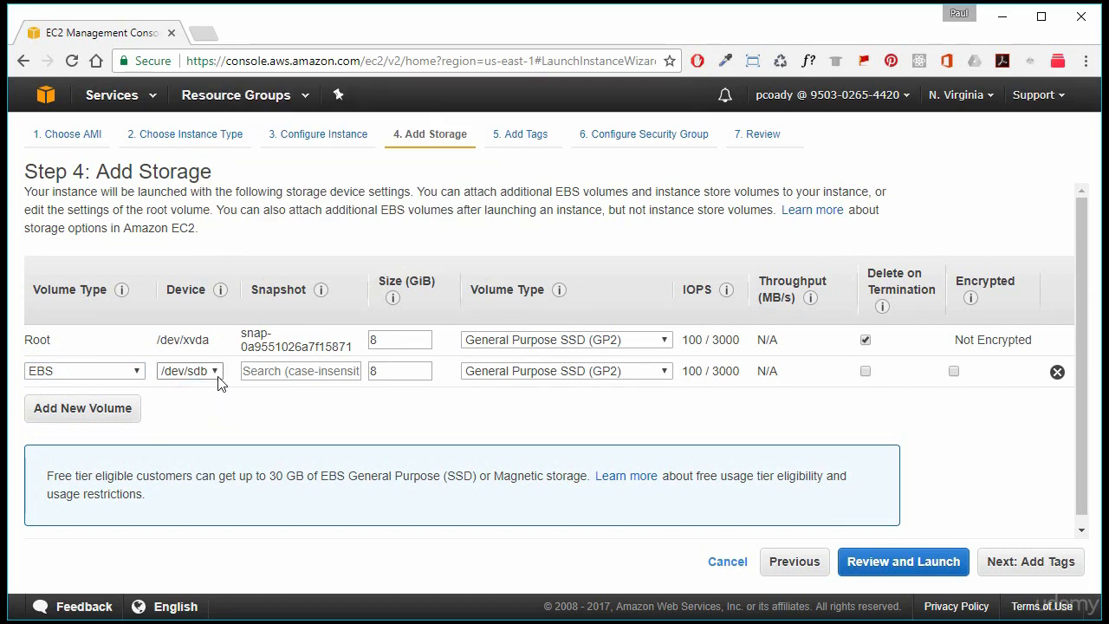
# Step: Look through the device names and snapshots available for the added EBS volume without choosing any
pyautogui.click(216, 373)
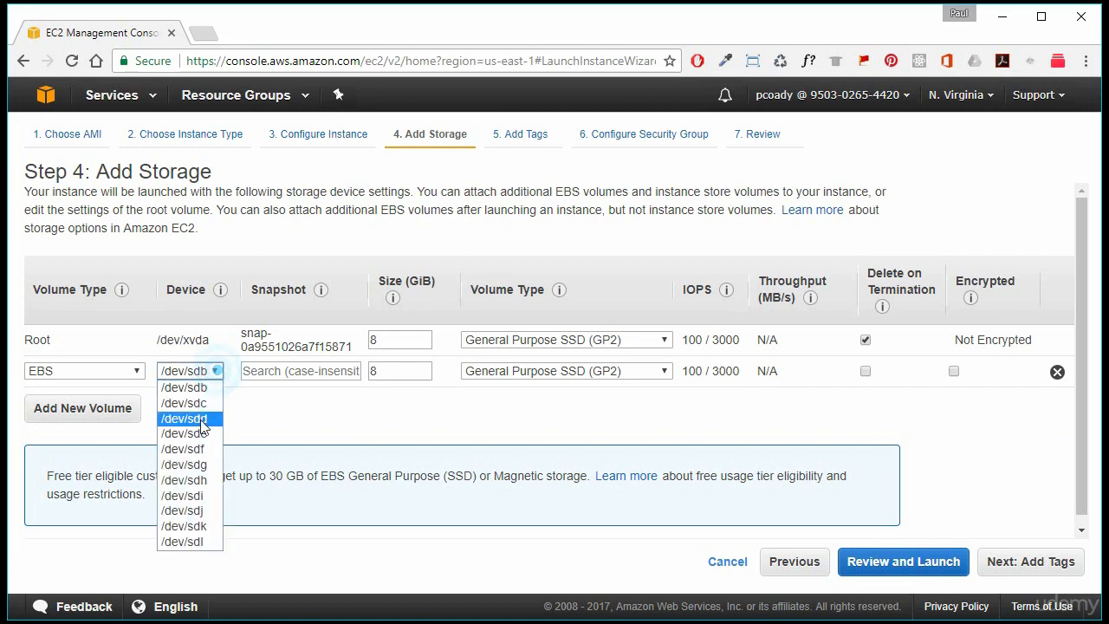
pyautogui.click(318, 403)
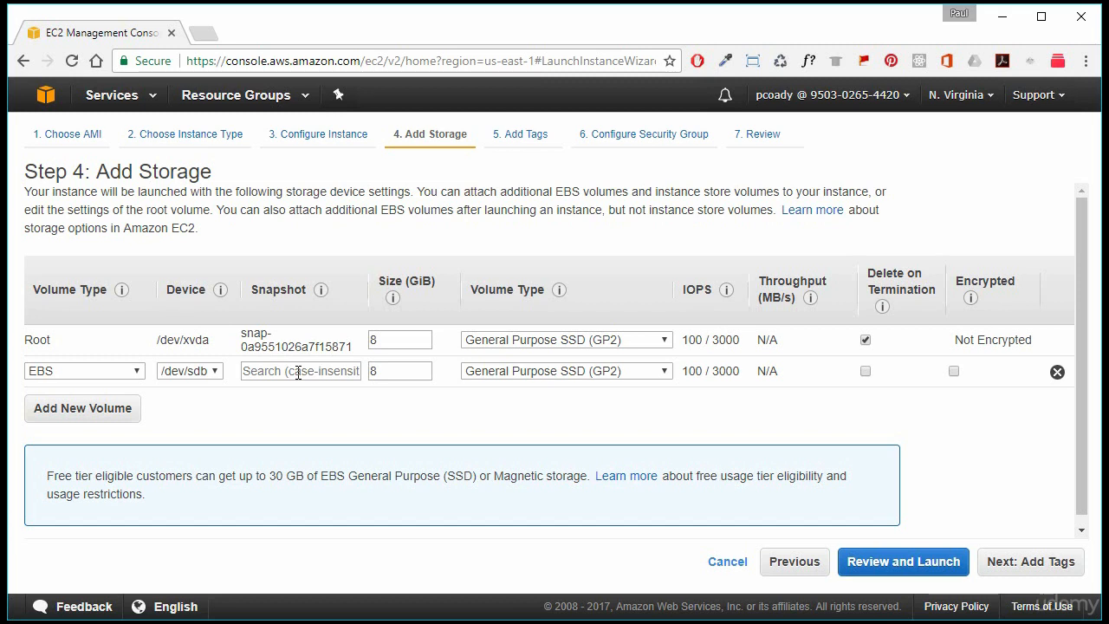
pyautogui.click(298, 371)
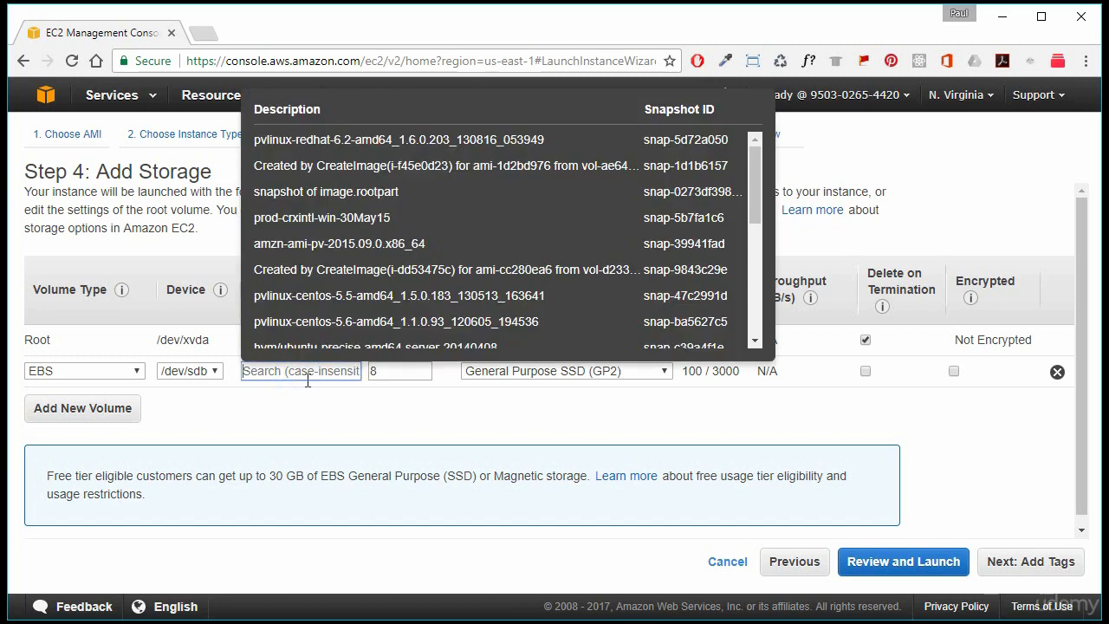
pyautogui.click(314, 401)
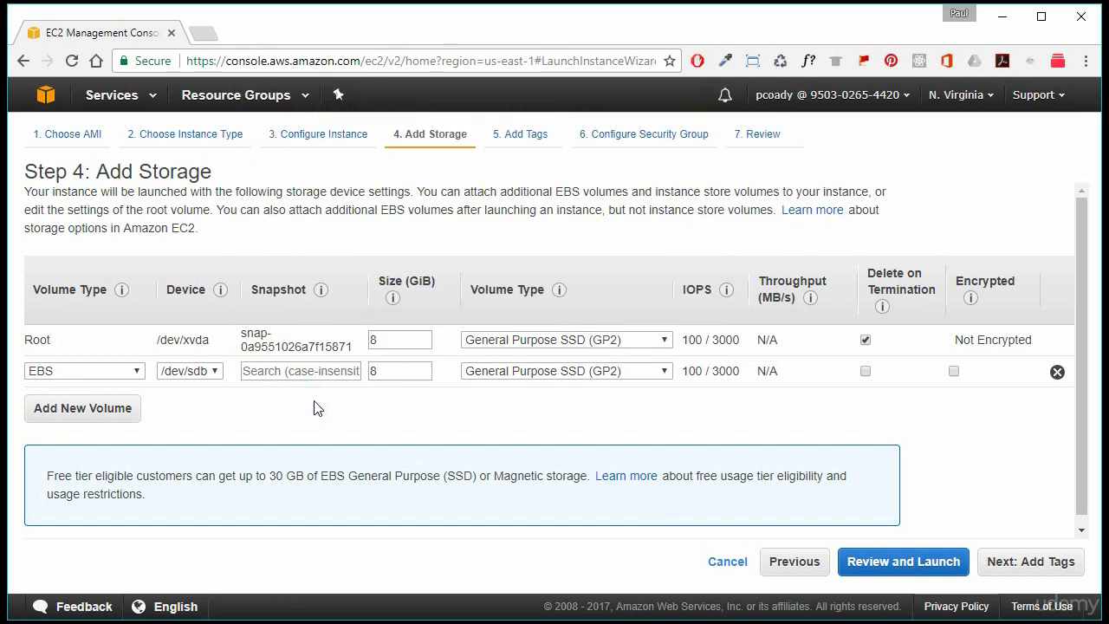
# Step: Try Provisioned IOPS SSD (IO1) and Magnetic for the added volume, returning it to General Purpose SSD (GP2)
pyautogui.click(561, 370)
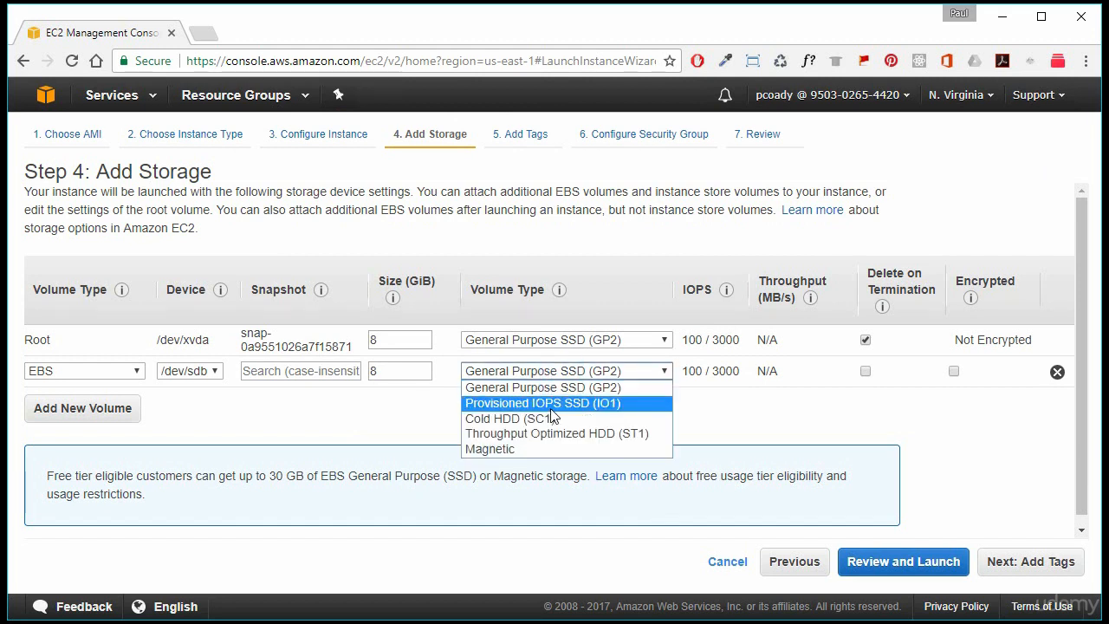
pyautogui.click(555, 403)
pyautogui.doubleClick(695, 373)
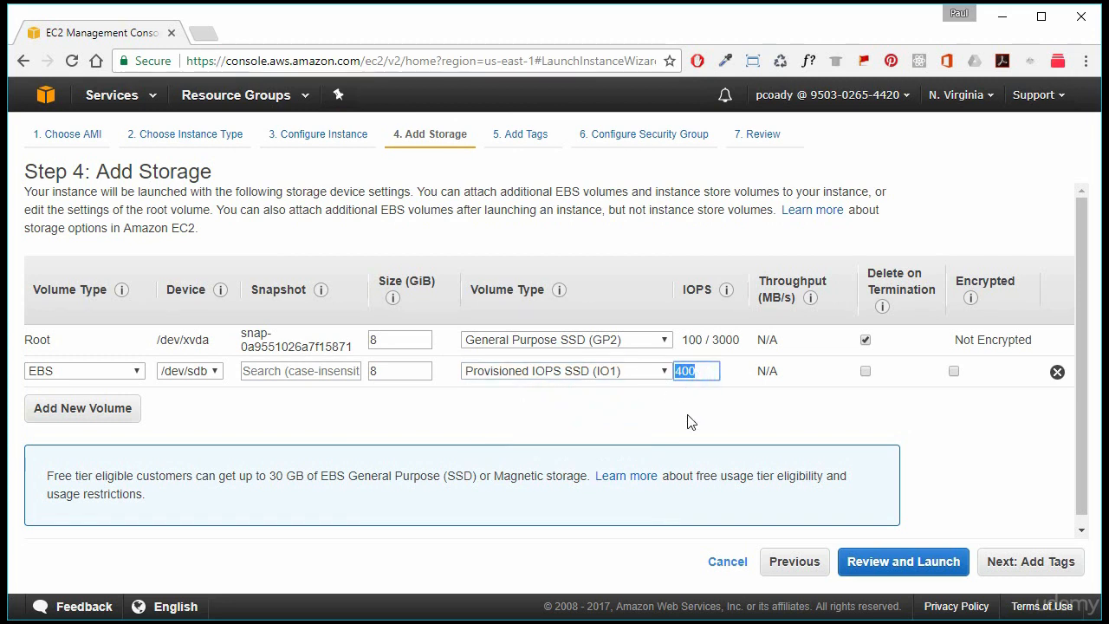
pyautogui.click(658, 371)
pyautogui.click(557, 448)
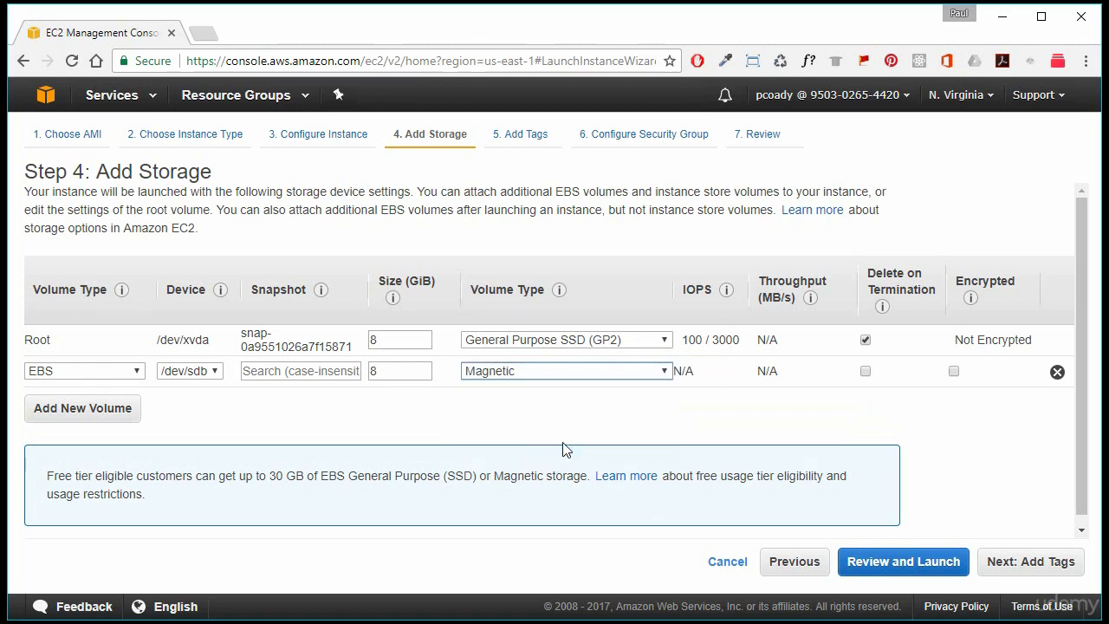
pyautogui.click(667, 371)
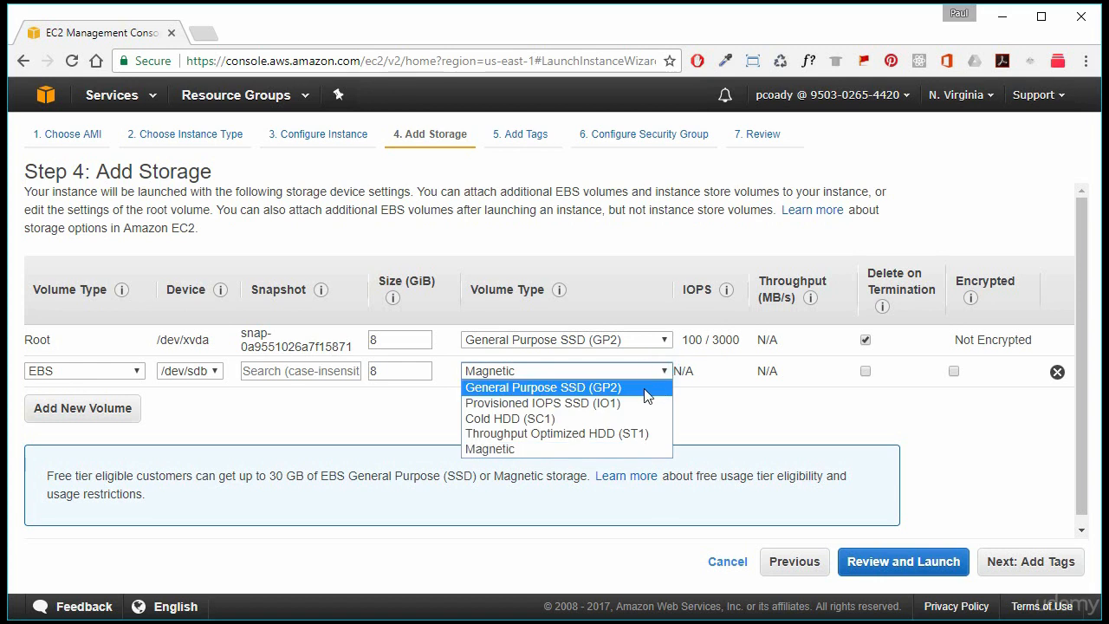
pyautogui.click(563, 387)
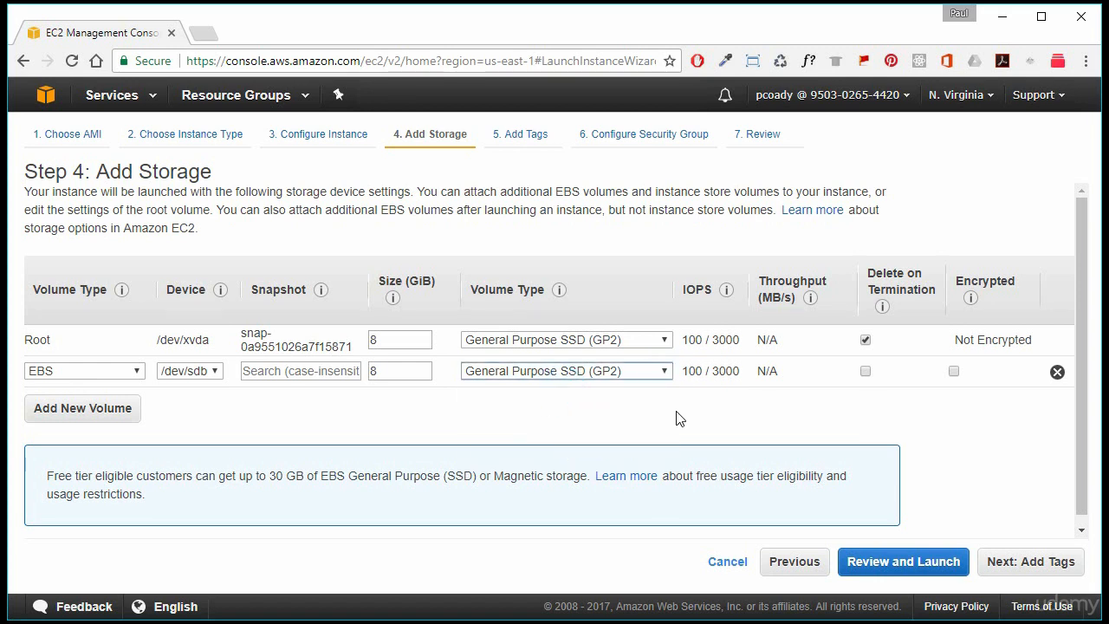
# Step: Enable Delete on Termination for the added EBS volume and go to the launch review
pyautogui.click(904, 442)
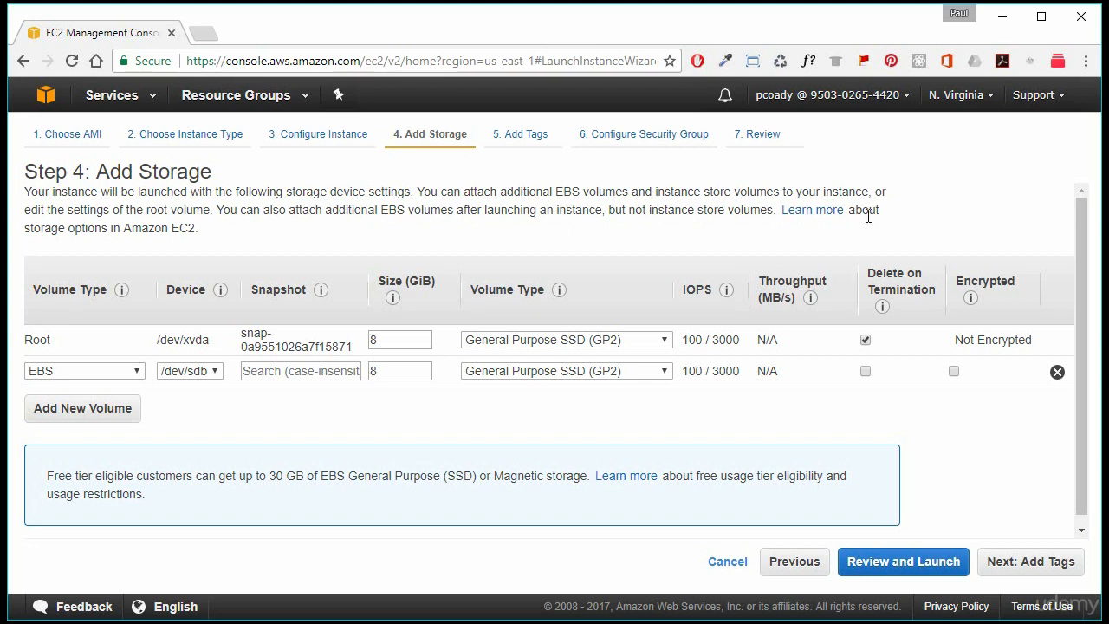
pyautogui.click(866, 371)
pyautogui.click(923, 565)
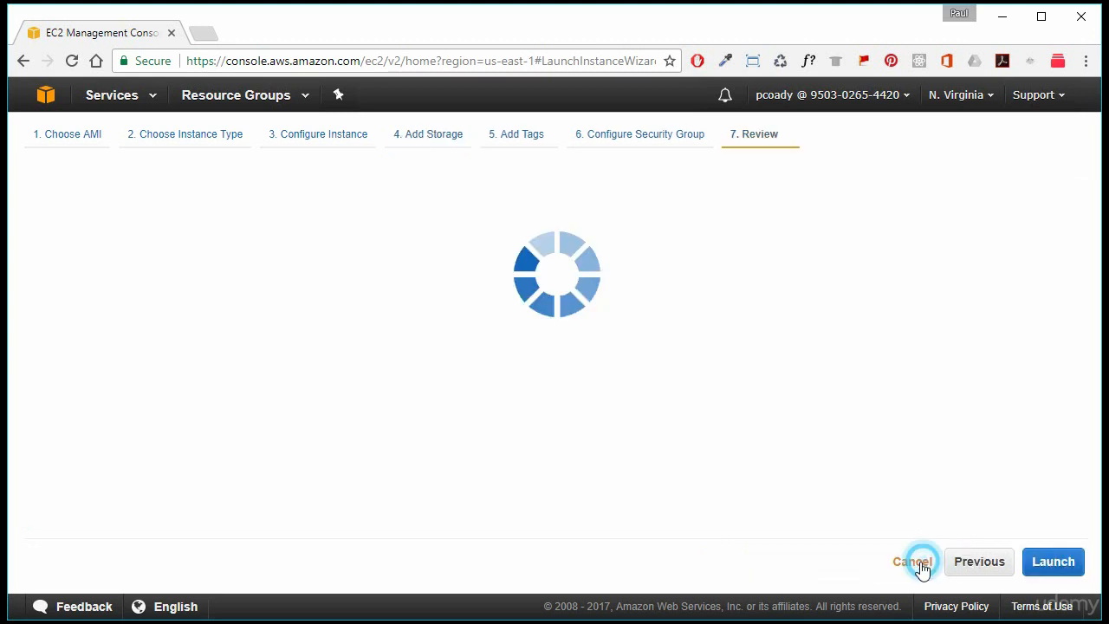
# Step: Launch the instance with an existing key pair, acknowledging access to its private key file
pyautogui.click(1052, 561)
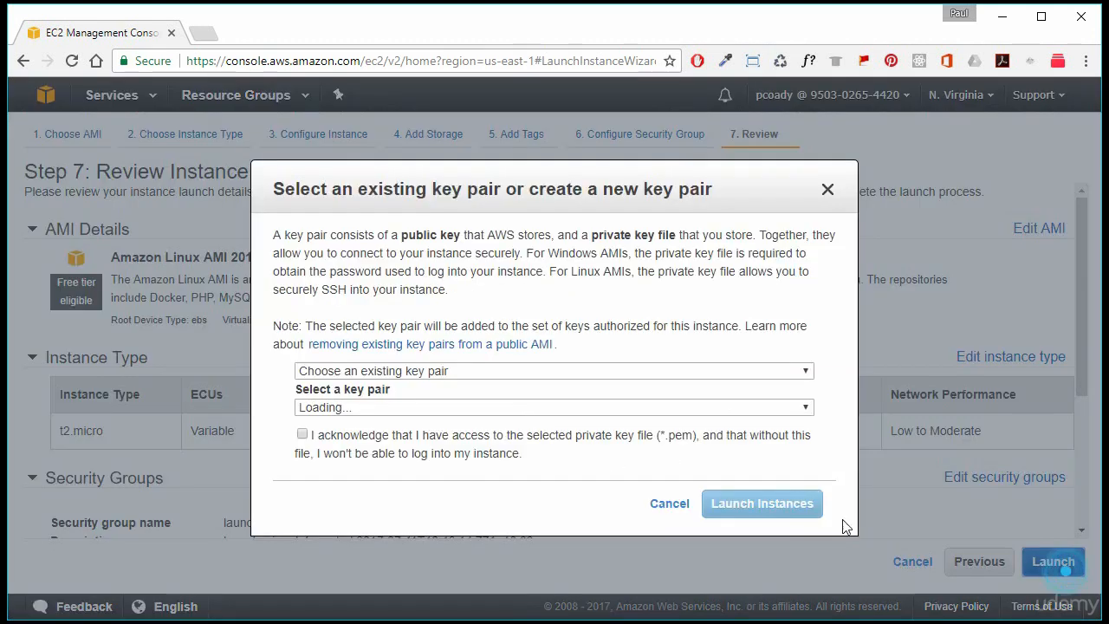
pyautogui.click(302, 434)
pyautogui.click(763, 506)
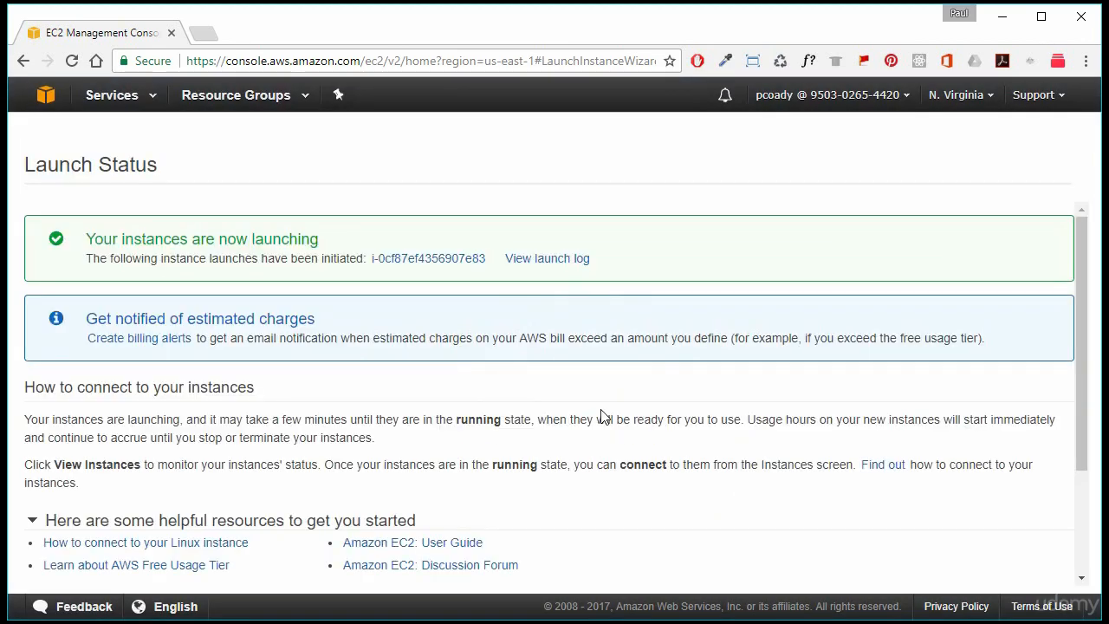
# Step: Open the instances list and inspect the /dev/sdb block device details of the newly launched instance
pyautogui.scroll(-2, 760, 418)
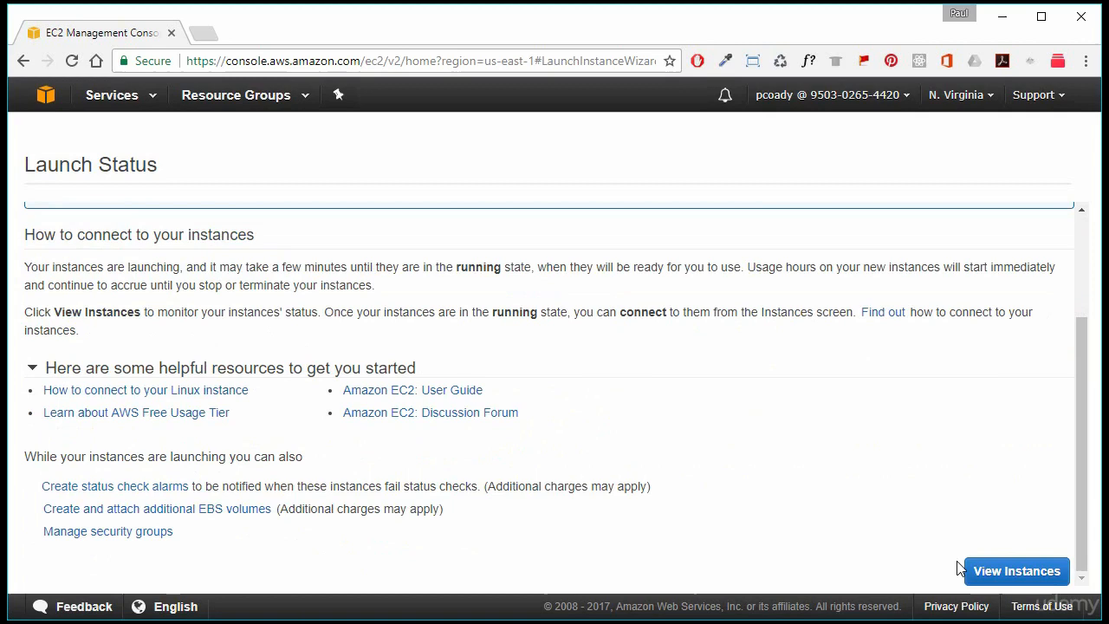
pyautogui.click(1003, 576)
pyautogui.moveTo(776, 380)
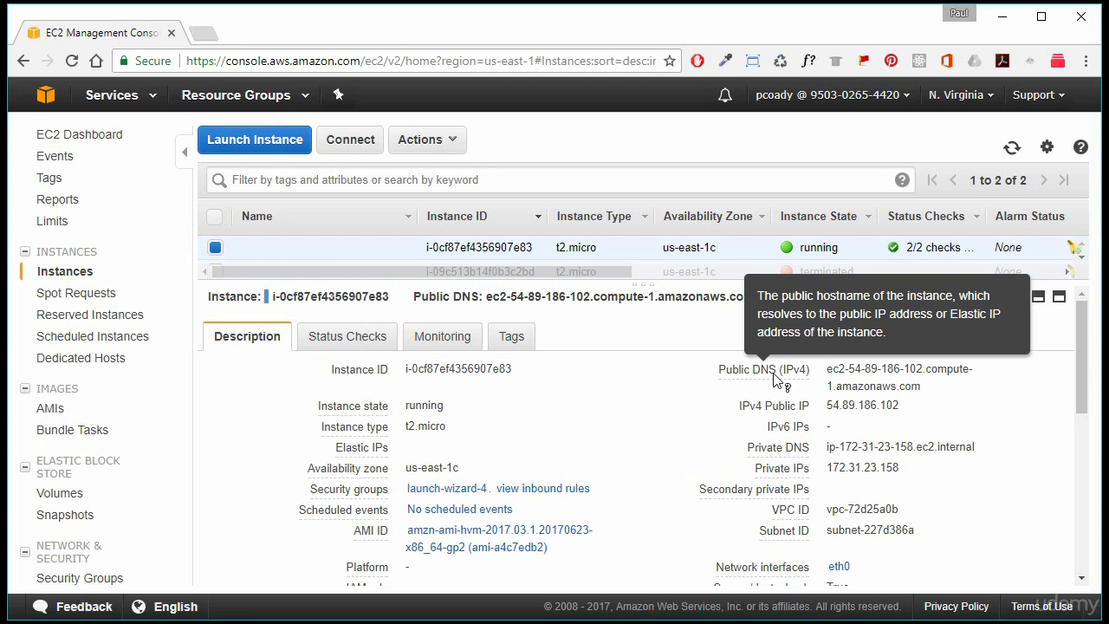
pyautogui.click(684, 417)
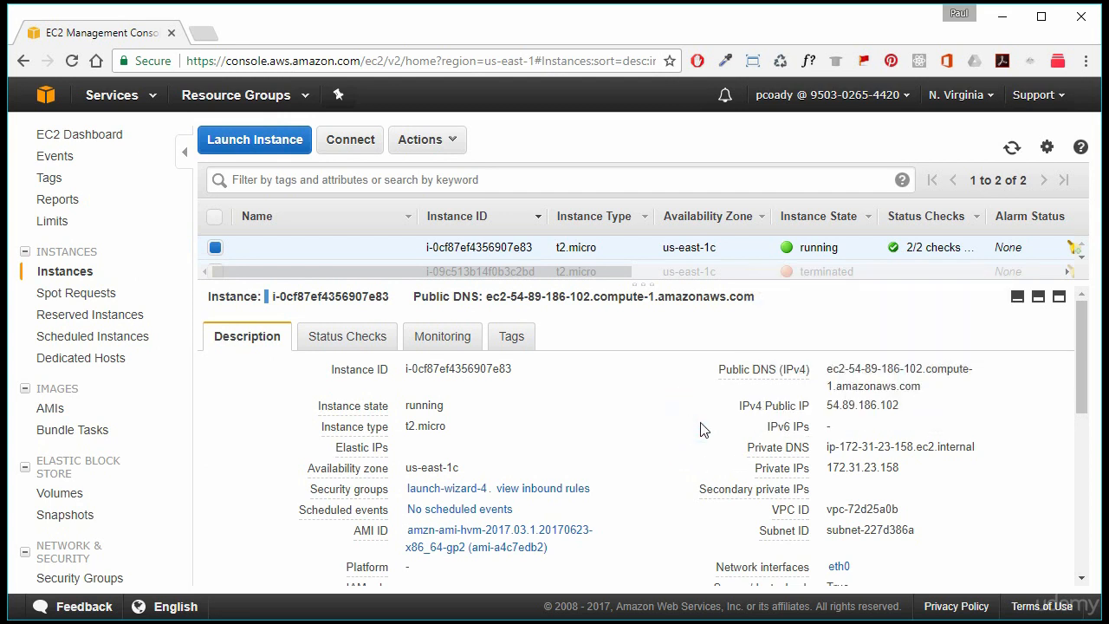
pyautogui.scroll(-2, 911, 460)
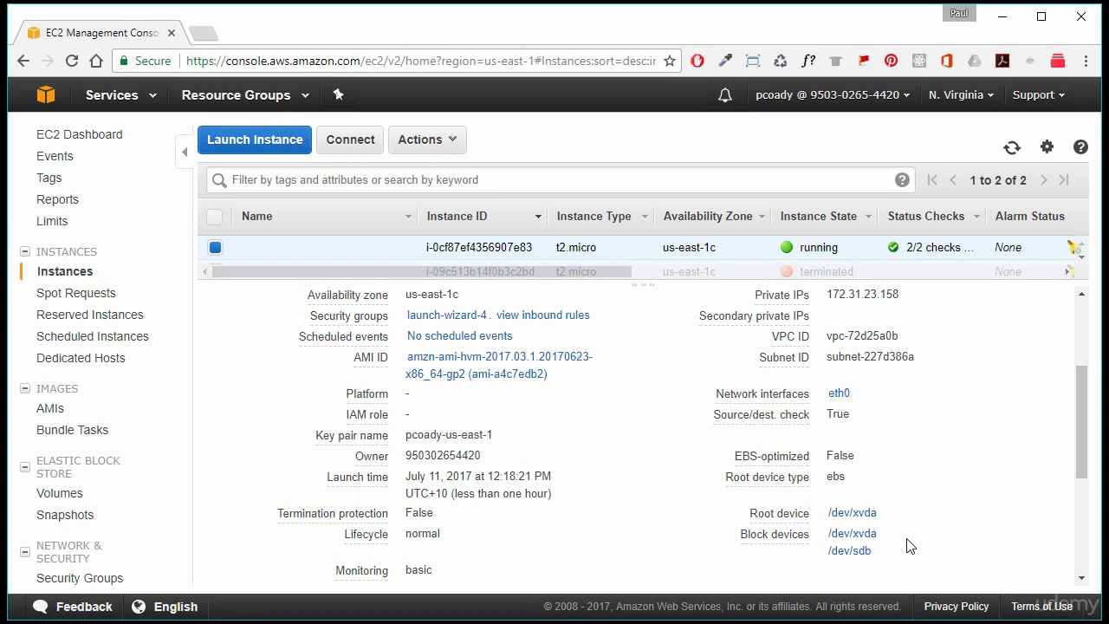
pyautogui.click(851, 551)
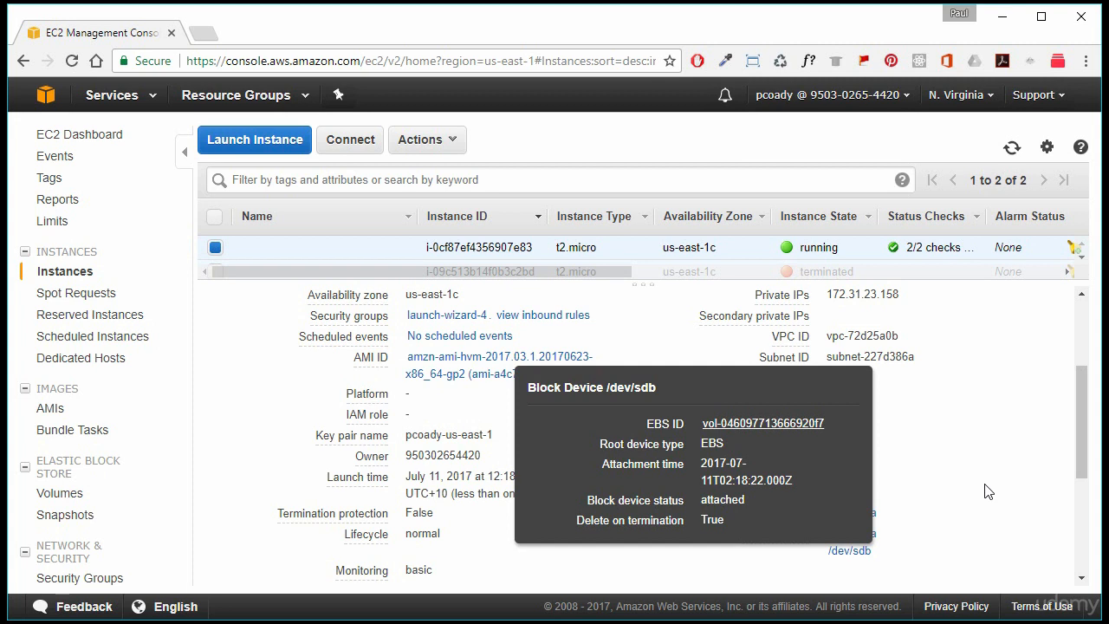
pyautogui.click(987, 491)
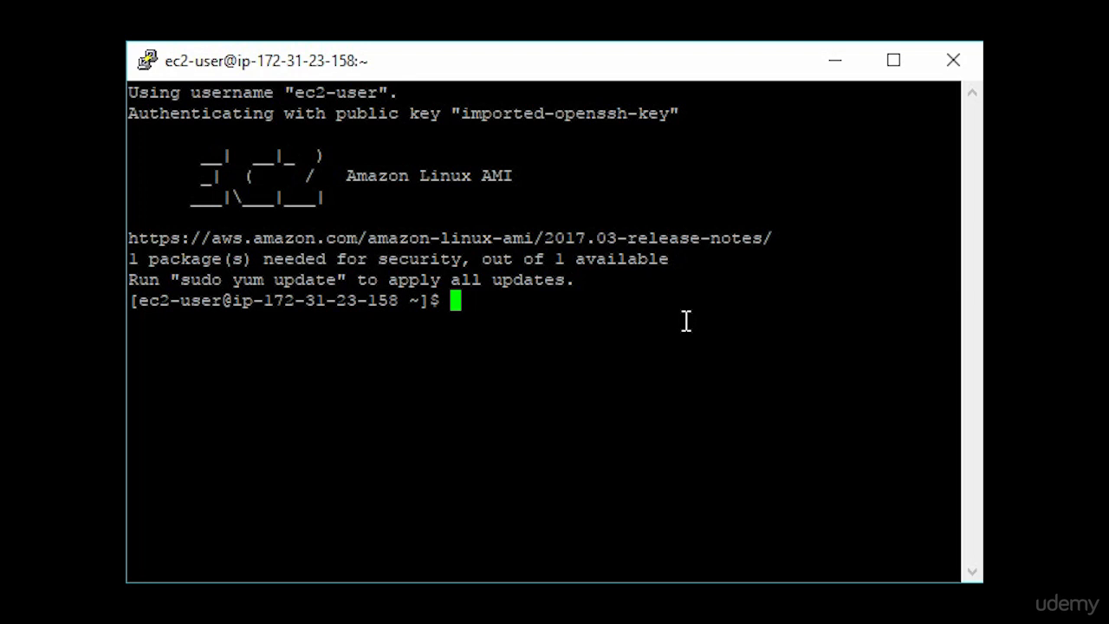
# Step: In the PuTTY session connected to the instance, list the block devices with lsblk
pyautogui.write('ls')
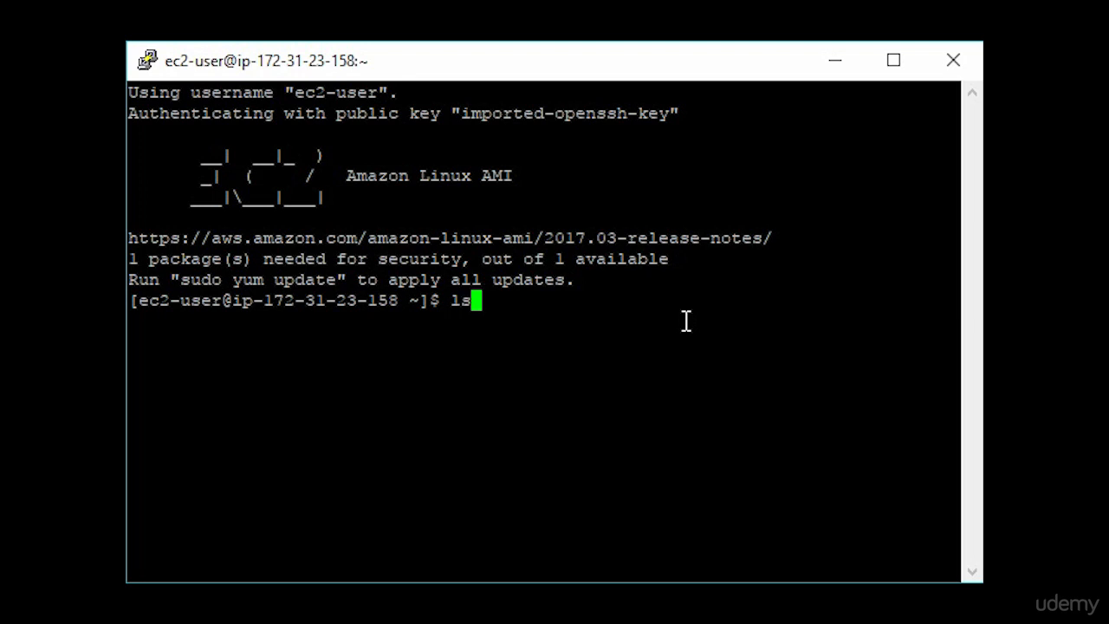
pyautogui.write('blk')
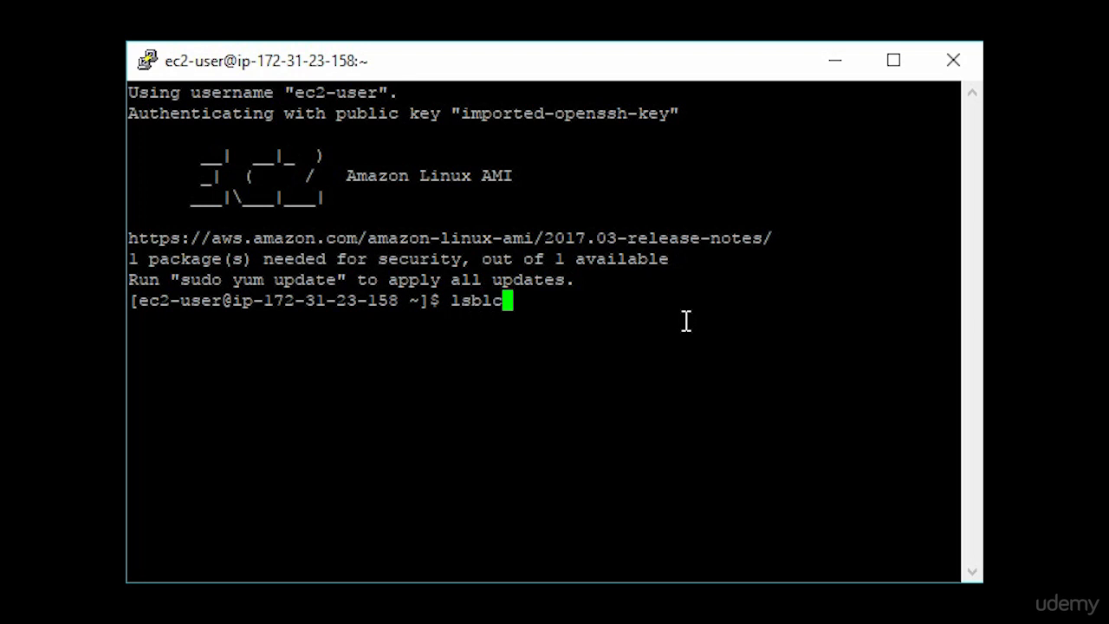
pyautogui.press('BackSpace')
pyautogui.write('k')
pyautogui.press('Return')
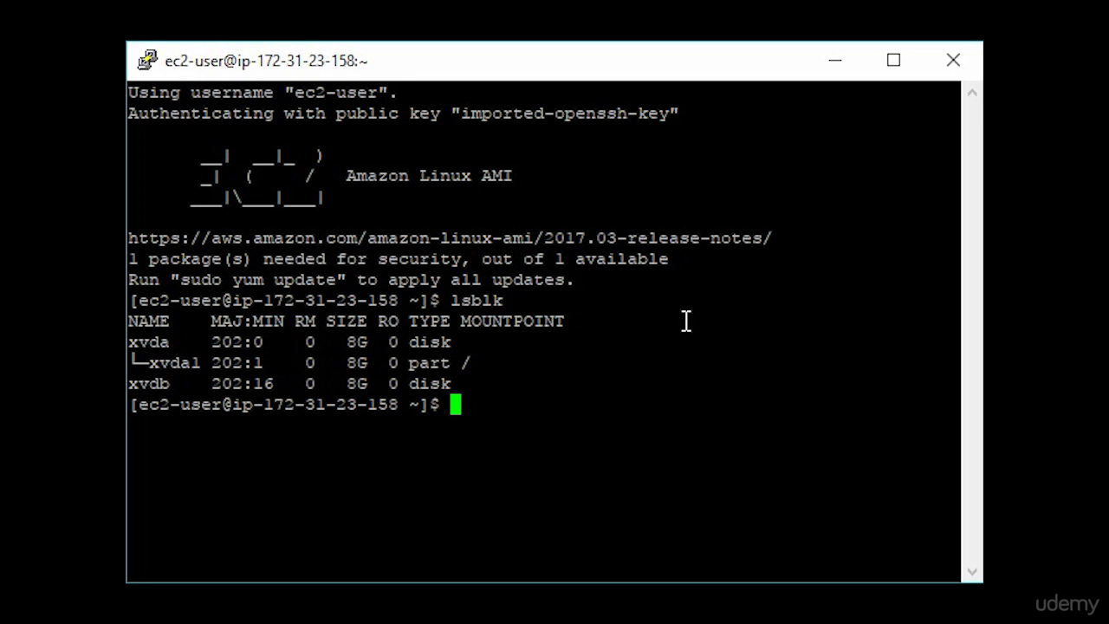
# Step: Format /dev/xvdb as ext4 with sudo mkfs, checking the device with sudo file -s before and after
pyautogui.rightClick(507, 407)
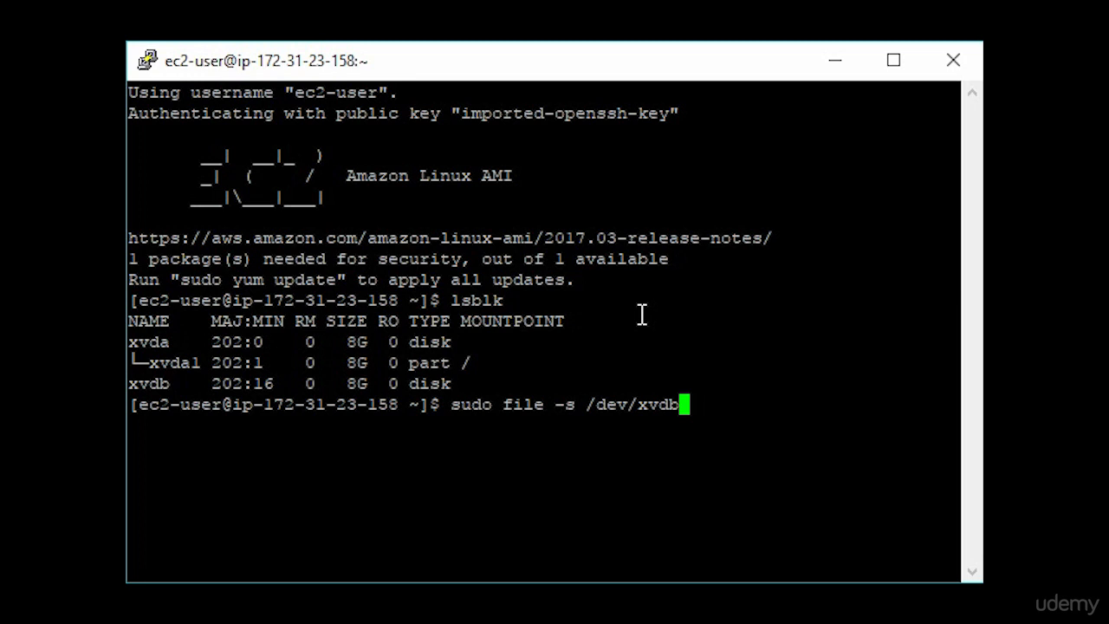
pyautogui.press('Return')
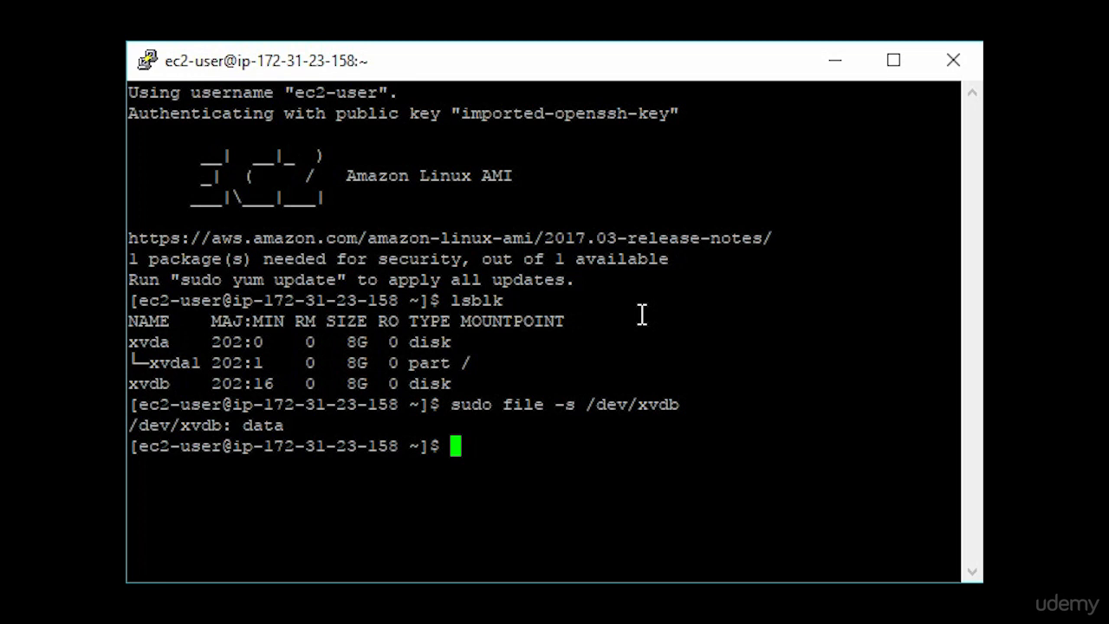
pyautogui.rightClick(497, 448)
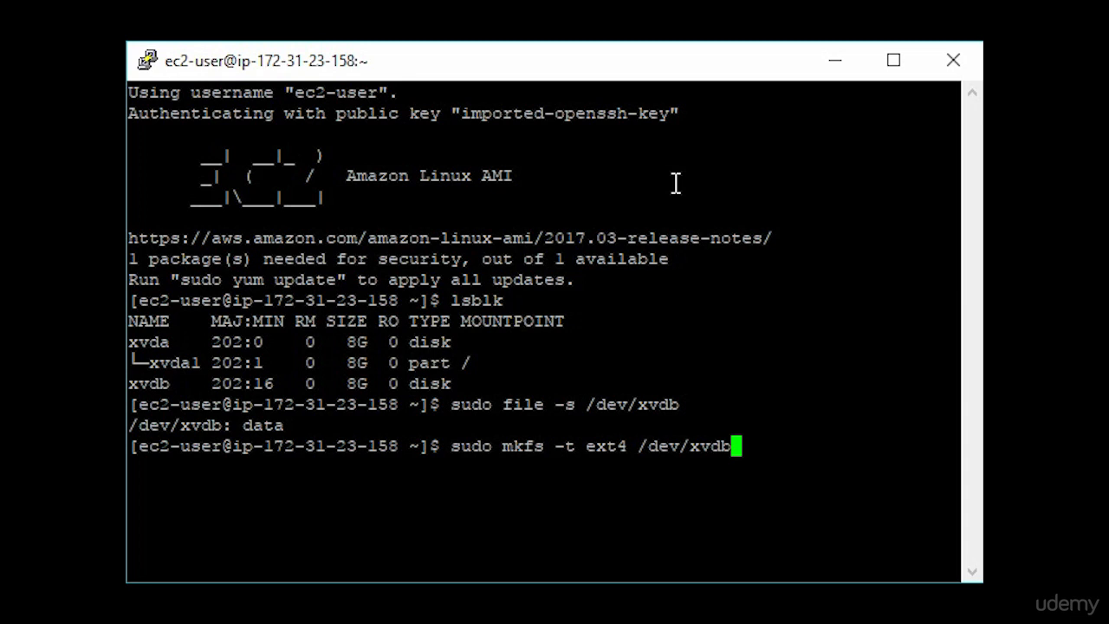
pyautogui.press('Return')
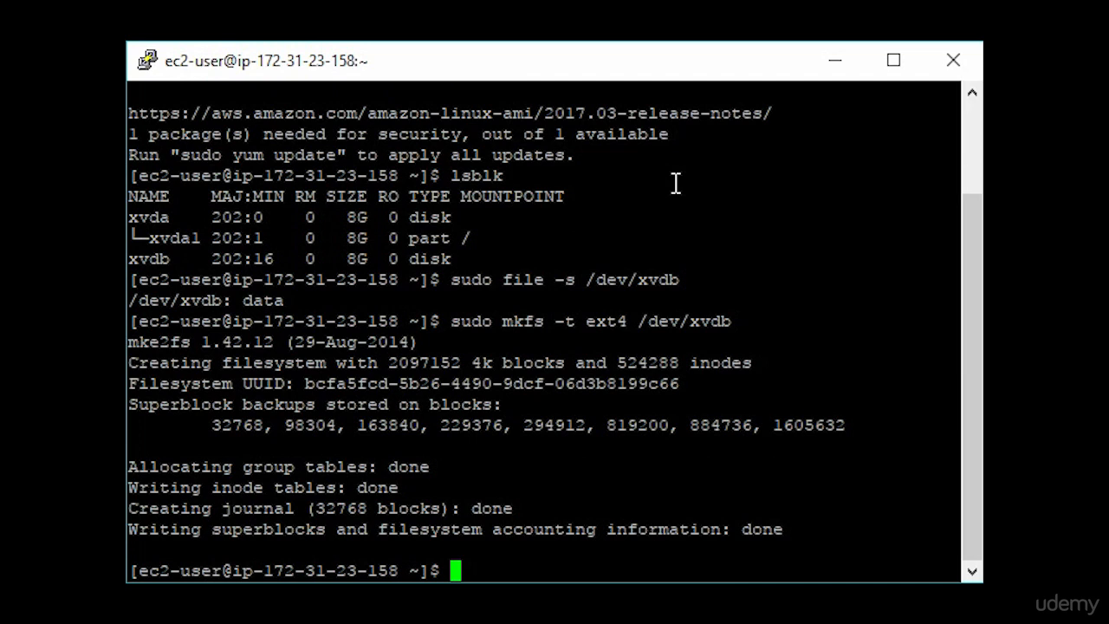
pyautogui.rightClick(526, 570)
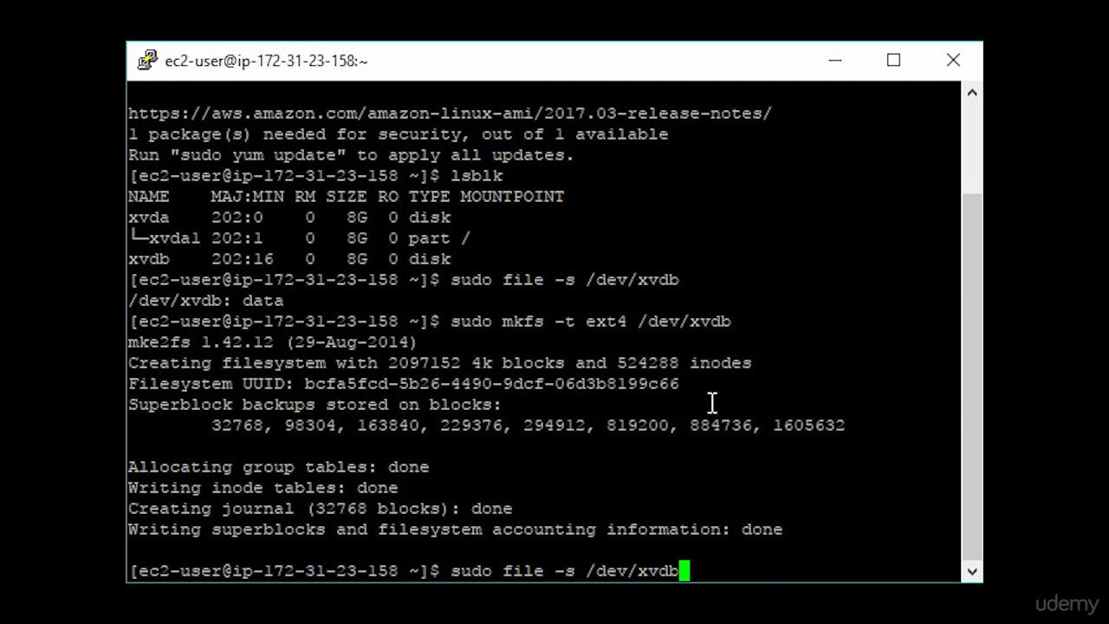
pyautogui.press('Return')
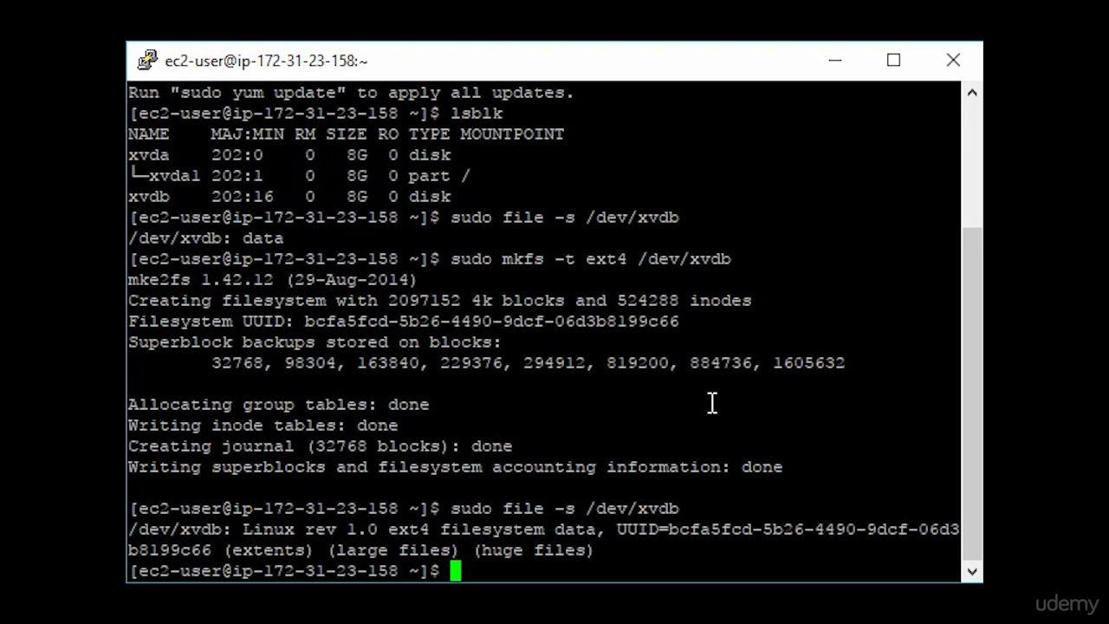
# Step: Create the /data directory with sudo mkdir and mount /dev/xvdb on it
pyautogui.rightClick(688, 560)
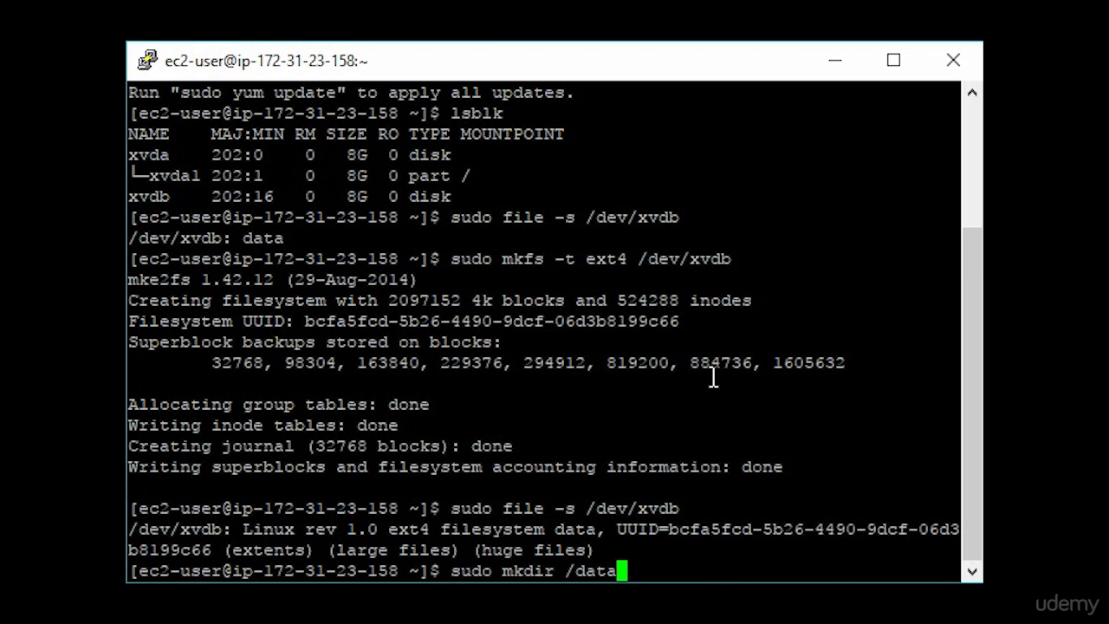
pyautogui.press('Return')
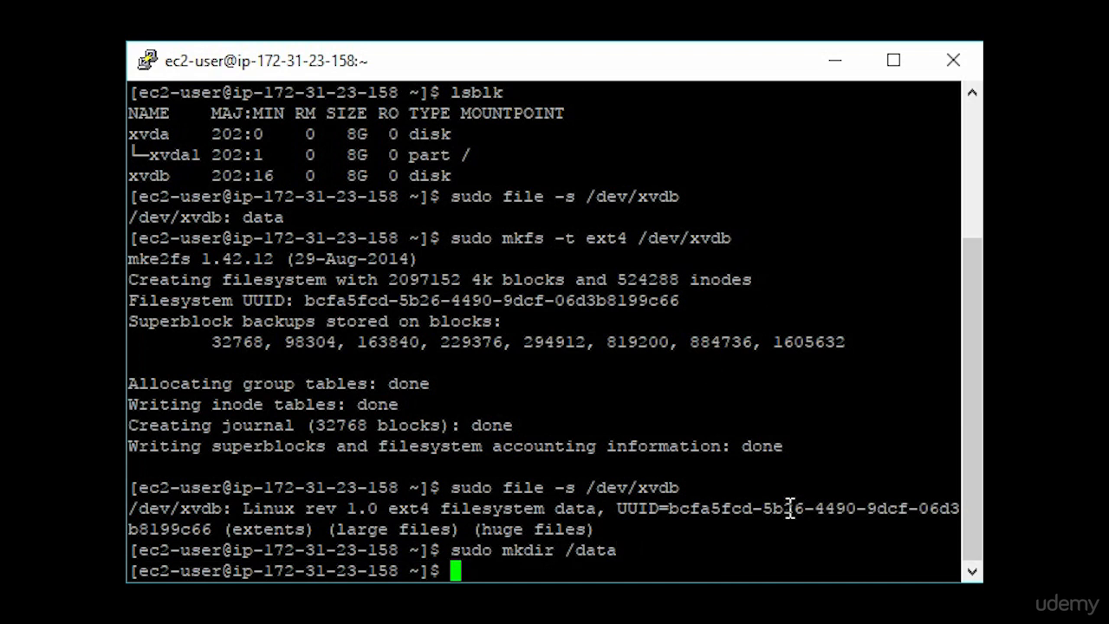
pyautogui.rightClick(711, 563)
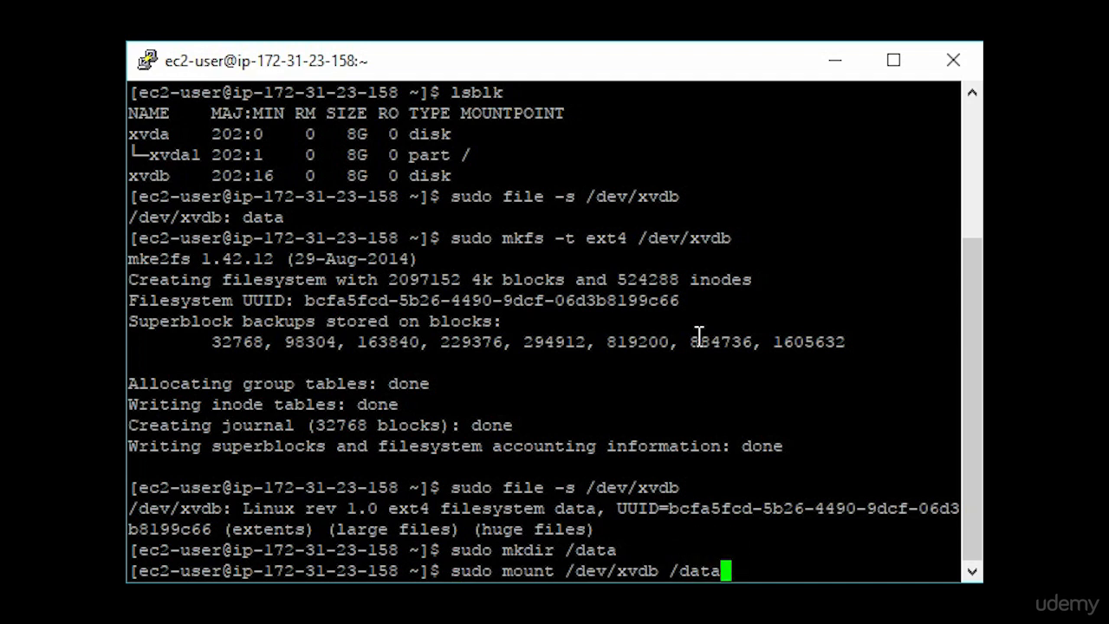
pyautogui.press('Return')
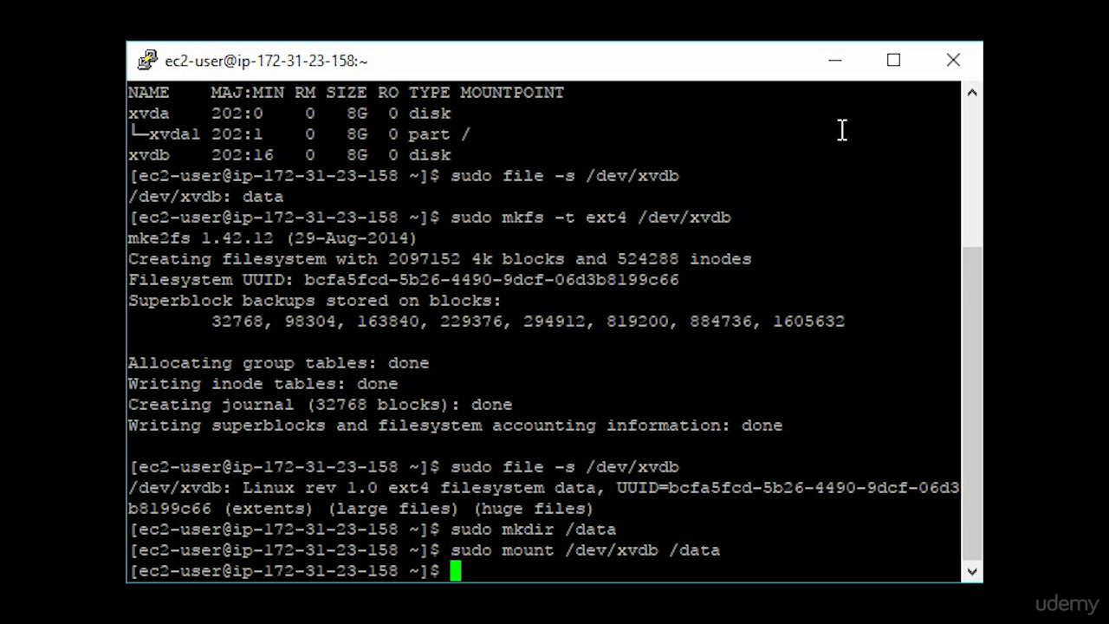
# Step: Back up /etc/fstab as /etc/fstab.orig with sudo cp and clear the terminal
pyautogui.rightClick(578, 571)
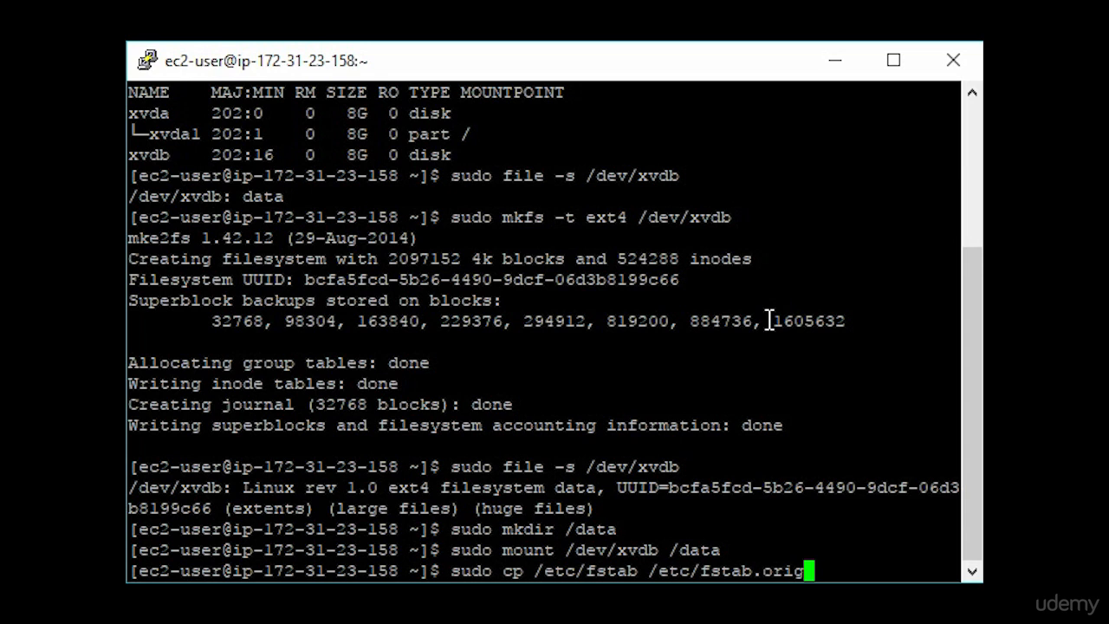
pyautogui.press('Return')
pyautogui.hotkey('ctrl', 'l')
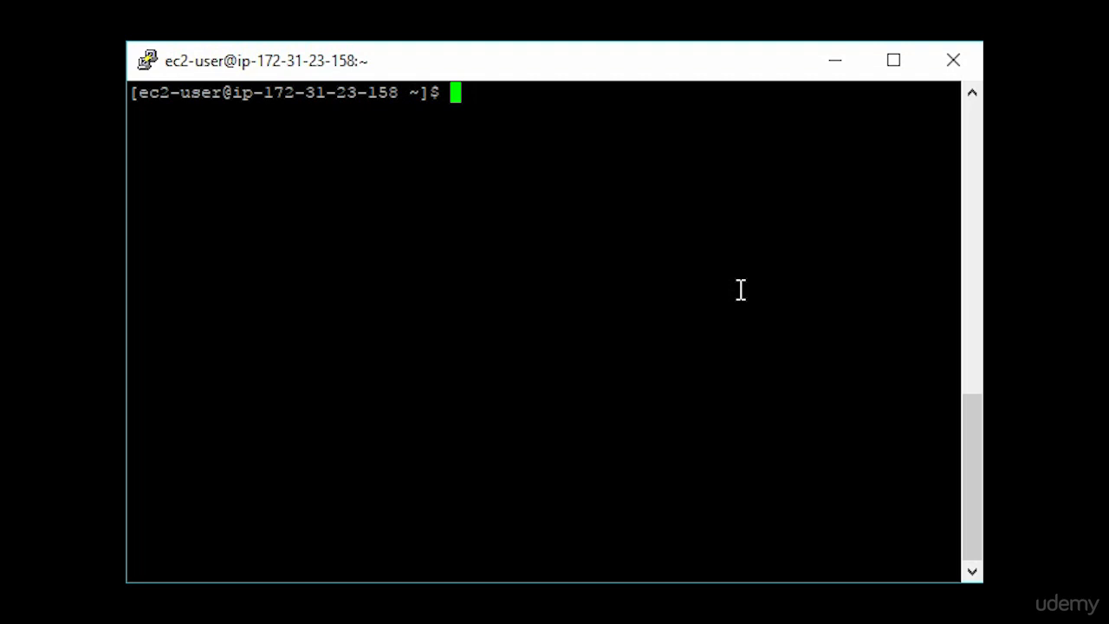
# Step: Display the filesystem details of /dev/xvdb with sudo file -s and copy its UUID entry
pyautogui.rightClick(741, 291)
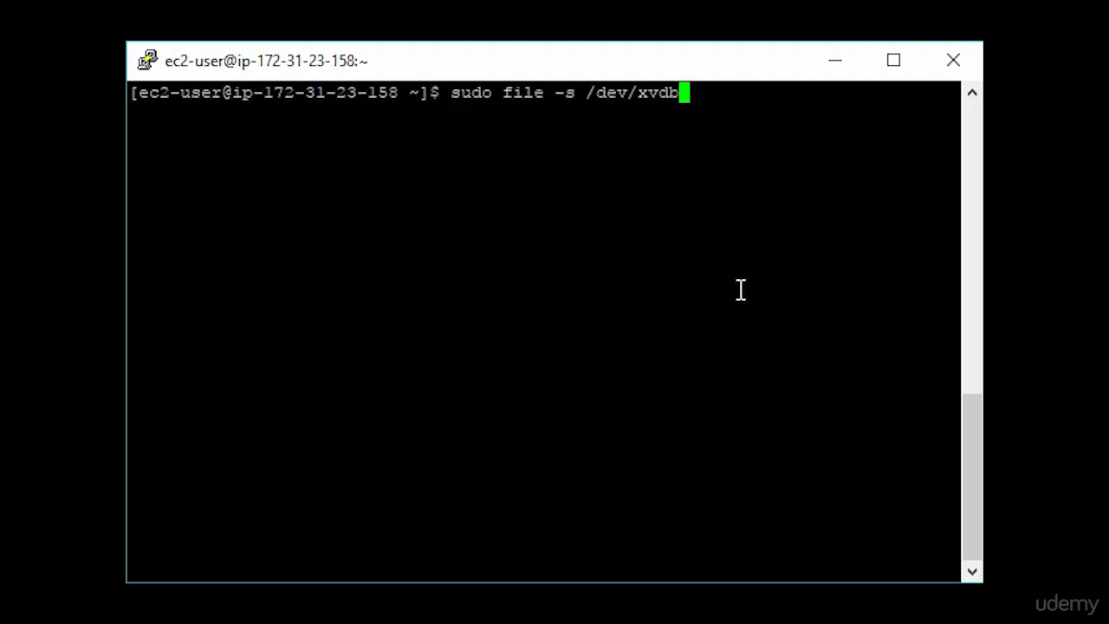
pyautogui.press('Return')
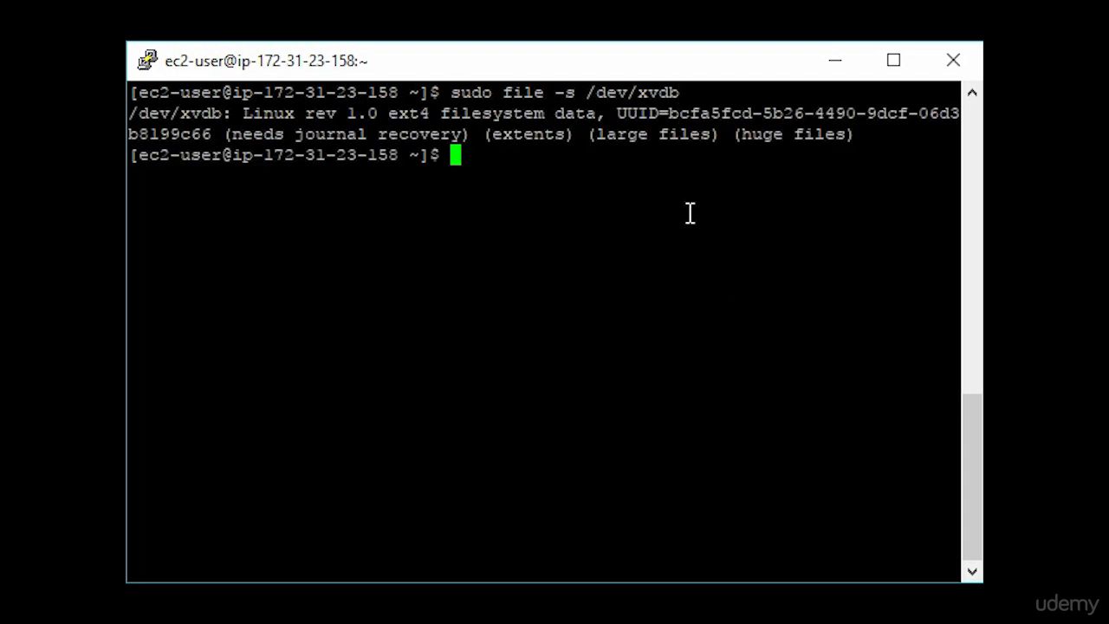
pyautogui.click(622, 116)
pyautogui.moveTo(623, 116); pyautogui.dragTo(215, 145)
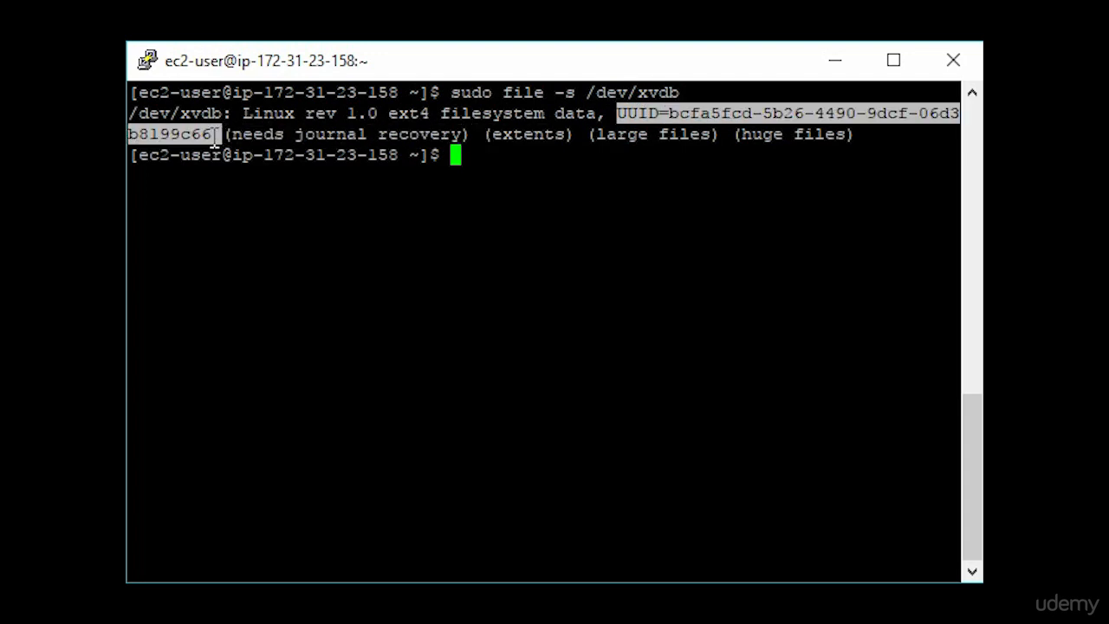
pyautogui.rightClick(646, 126)
pyautogui.press('BackSpace')
pyautogui.press('BackSpace')
pyautogui.press('BackSpace')
pyautogui.press('BackSpace')
pyautogui.press('BackSpace')
pyautogui.press('BackSpace')
pyautogui.press('BackSpace')
pyautogui.press('BackSpace')
pyautogui.press('BackSpace')
pyautogui.press('BackSpace')
pyautogui.press('BackSpace')
pyautogui.press('BackSpace')
pyautogui.press('BackSpace')
pyautogui.press('BackSpace')
pyautogui.press('BackSpace')
pyautogui.press('BackSpace')
pyautogui.press('BackSpace')
pyautogui.press('BackSpace')
pyautogui.press('BackSpace')
pyautogui.press('BackSpace')
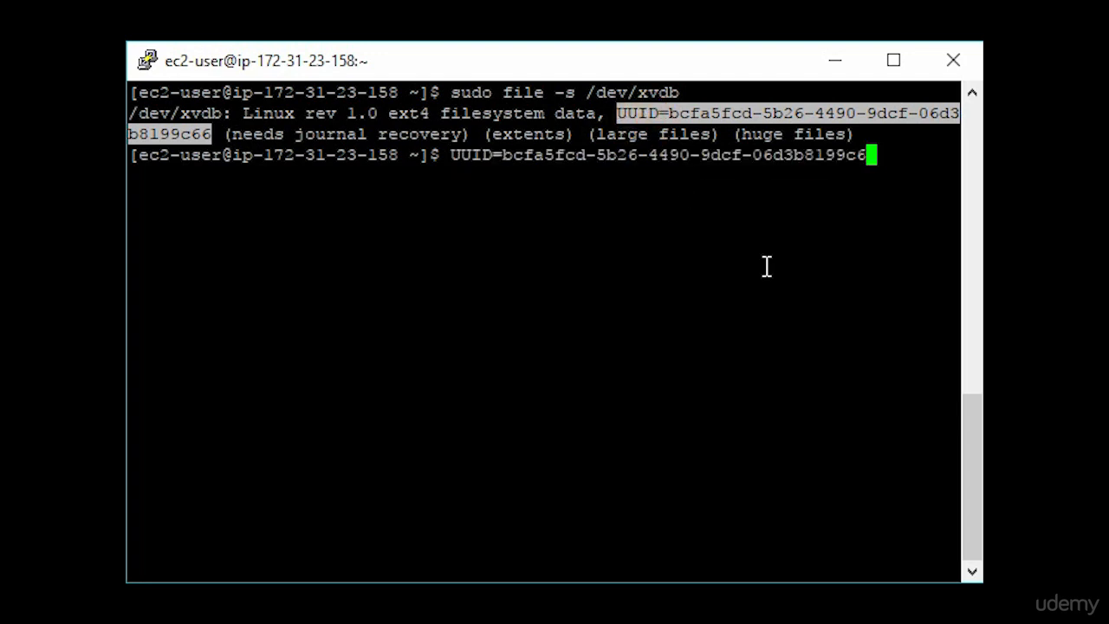
# Step: Open /etc/fstab in nano with sudo and append an entry mounting the volume's UUID at /data as ext4 with defaults,nofail 0 2
pyautogui.rightClick(654, 260)
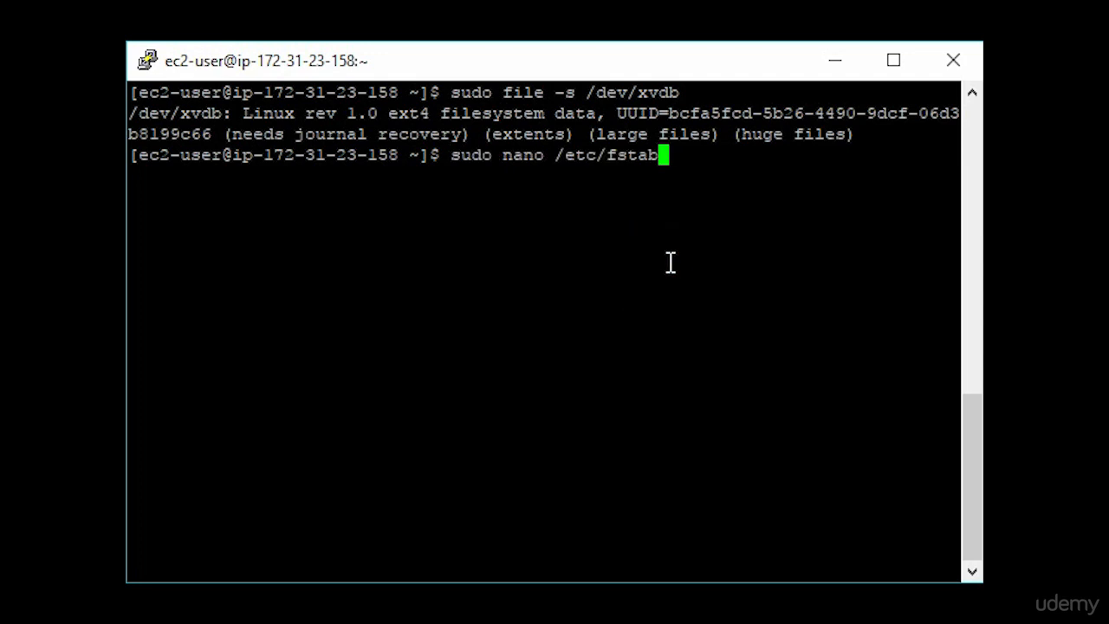
pyautogui.press('Return')
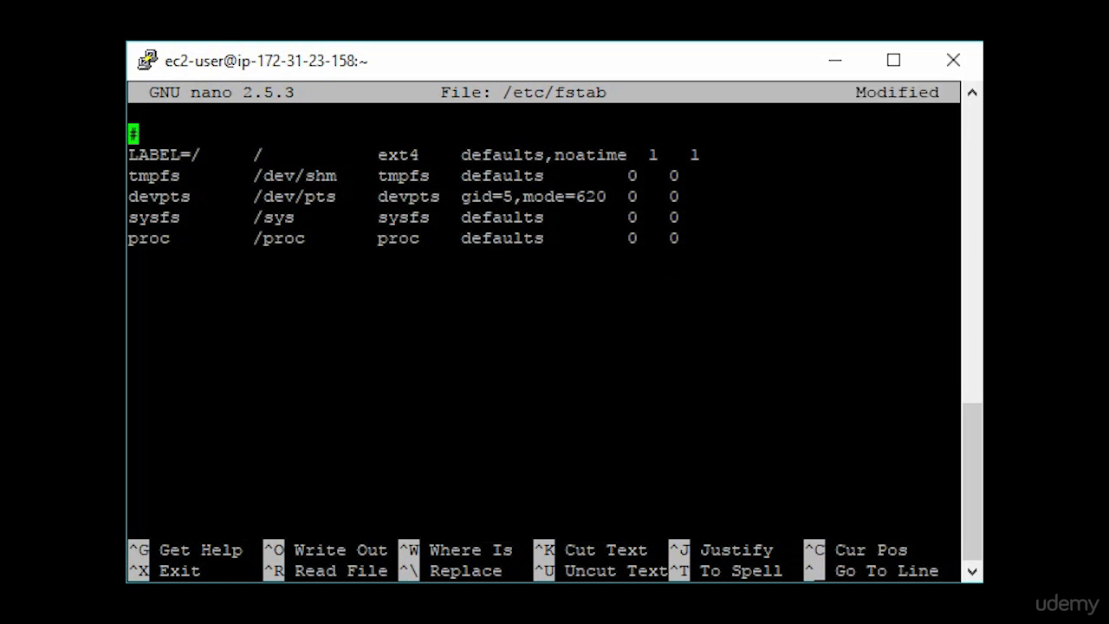
pyautogui.press('Down')
pyautogui.press('Down')
pyautogui.press('Down')
pyautogui.press('Down')
pyautogui.press('Down')
pyautogui.press('Down')
pyautogui.rightClick(599, 272)
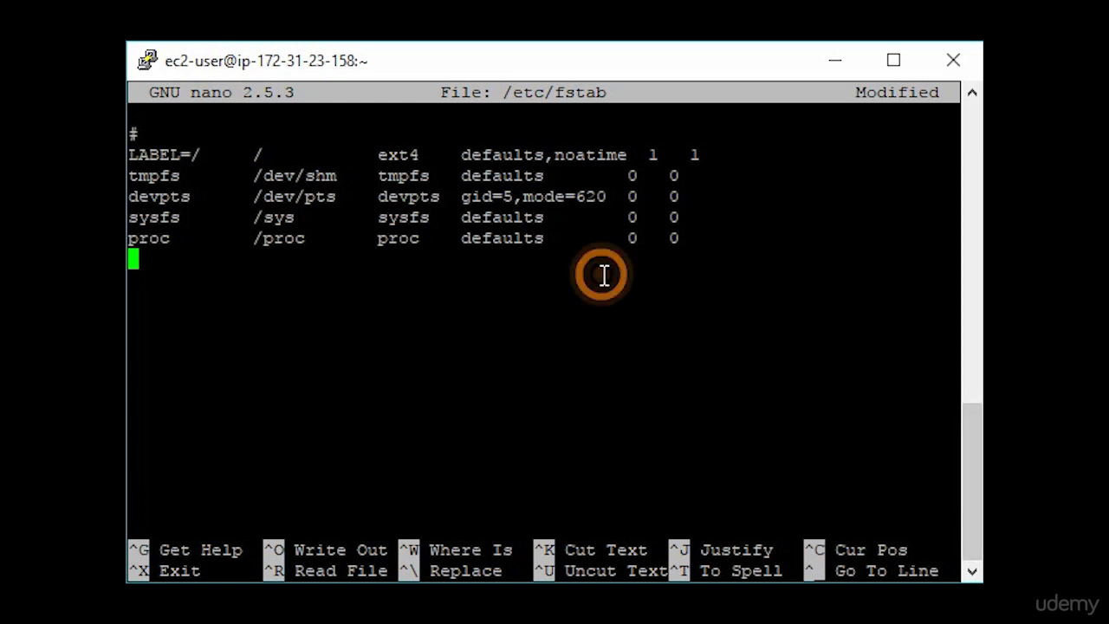
# Step: Review the new fstab entry from its end back to the UUID
pyautogui.press('Left')
pyautogui.press('Left')
pyautogui.press('Left')
pyautogui.press('Left')
pyautogui.press('Left')
pyautogui.press('Left')
pyautogui.press('Left')
pyautogui.press('Left')
pyautogui.press('Left')
pyautogui.press('Left')
pyautogui.press('Left')
pyautogui.press('Left')
pyautogui.press('Left')
pyautogui.press('Left')
pyautogui.press('Left')
pyautogui.press('Left')
pyautogui.press('Left')
pyautogui.press('Left')
pyautogui.press('Left')
pyautogui.press('Left')
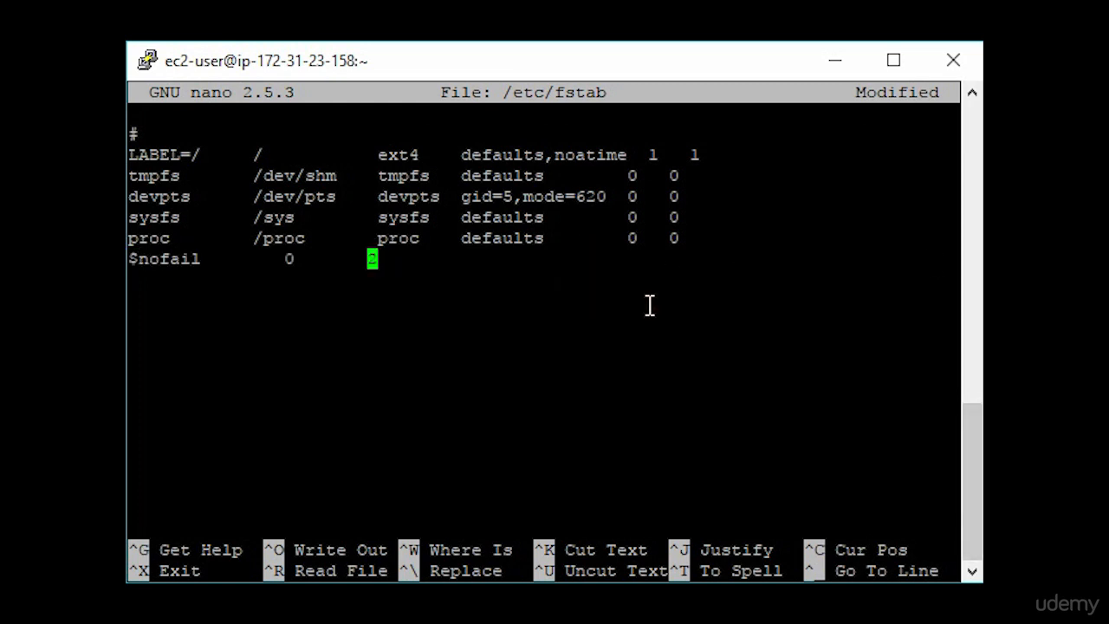
pyautogui.press('Left')
pyautogui.press('Left')
pyautogui.press('Left')
pyautogui.press('Left')
pyautogui.press('Left')
pyautogui.press('Left')
pyautogui.press('Left')
pyautogui.press('Left')
pyautogui.press('Left')
pyautogui.press('Left')
pyautogui.press('Left')
pyautogui.press('Left')
pyautogui.press('Left')
pyautogui.press('Left')
pyautogui.press('Left')
pyautogui.press('Left')
pyautogui.press('Left')
pyautogui.press('Left')
pyautogui.press('Left')
pyautogui.press('Left')
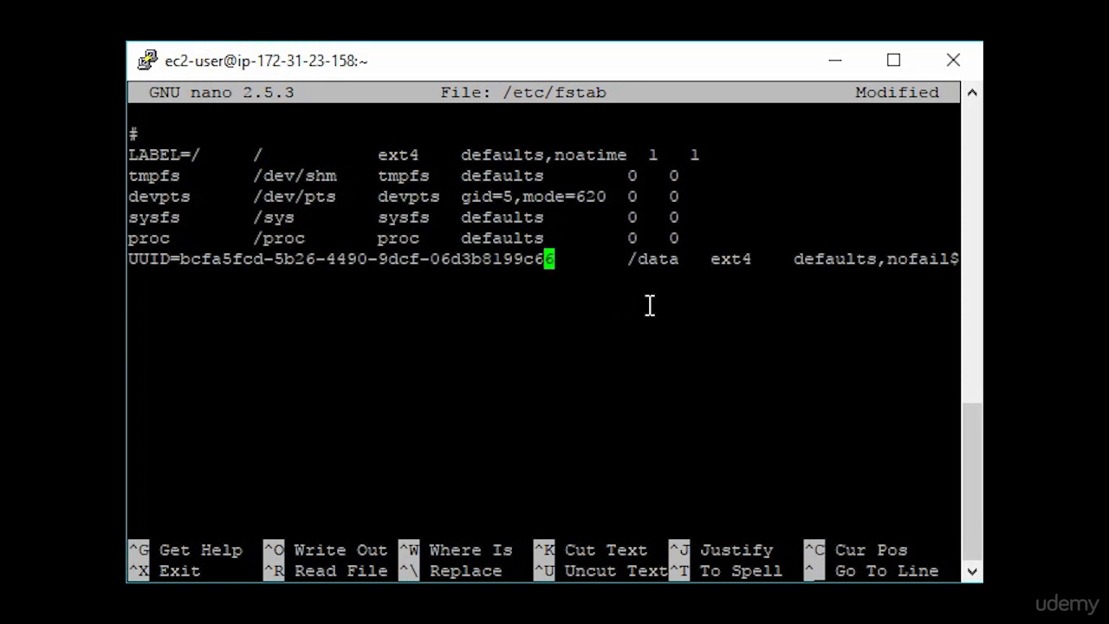
# Step: Review the new fstab line from its UUID through the /data mount point, ext4 type and mount options to its end
pyautogui.press('Left')
pyautogui.press('Left')
pyautogui.press('Left')
pyautogui.press('Left')
pyautogui.press('Left')
pyautogui.press('Left')
pyautogui.press('Left')
pyautogui.press('Right')
pyautogui.press('Right')
pyautogui.press('Right')
pyautogui.press('Right')
pyautogui.press('Right')
pyautogui.press('Right')
pyautogui.press('Right')
pyautogui.press('Right')
pyautogui.press('Right')
pyautogui.press('Right')
pyautogui.press('Right')
pyautogui.press('Right')
pyautogui.press('Right')
pyautogui.press('Right')
pyautogui.press('Right')
pyautogui.press('Right')
pyautogui.press('Right')
pyautogui.press('Right')
pyautogui.press('Right')
pyautogui.press('Right')
pyautogui.press('Right')
pyautogui.press('Right')
pyautogui.press('Right')
pyautogui.press('Right')
pyautogui.press('Right')
pyautogui.press('Right')
pyautogui.press('Right')
pyautogui.press('Right')
pyautogui.press('Right')
pyautogui.press('Right')
pyautogui.press('Right')
pyautogui.press('Right')
pyautogui.press('Right')
pyautogui.press('Right')
pyautogui.press('Right')
pyautogui.press('Right')
pyautogui.press('Right')
pyautogui.press('Right')
pyautogui.press('Right')
pyautogui.press('Right')
pyautogui.press('Right')
pyautogui.press('Right')
pyautogui.press('Right')
pyautogui.press('Right')
pyautogui.press('Right')
pyautogui.press('Right')
pyautogui.press('Right')
pyautogui.press('Right')
pyautogui.press('Right')
pyautogui.press('Right')
pyautogui.press('Right')
pyautogui.press('Right')
pyautogui.press('Right')
pyautogui.press('Right')
pyautogui.press('Right')
pyautogui.press('Right')
pyautogui.press('Right')
pyautogui.press('Right')
pyautogui.press('Right')
pyautogui.press('Right')
pyautogui.press('Right')
pyautogui.press('Right')
pyautogui.press('Right')
pyautogui.press('Right')
pyautogui.press('Right')
pyautogui.press('Right')
pyautogui.press('Right')
pyautogui.press('Right')
pyautogui.press('Right')
pyautogui.press('Right')
pyautogui.press('Right')
pyautogui.press('Right')
pyautogui.press('Right')
pyautogui.press('Right')
pyautogui.press('Right')
pyautogui.press('Right')
pyautogui.press('Right')
pyautogui.press('Right')
pyautogui.press('Right')
pyautogui.press('Right')
pyautogui.press('Right')
pyautogui.press('Right')
pyautogui.press('Right')
pyautogui.press('Right')
# Step: Save the modified /etc/fstab, exit nano and mount all listed filesystems with sudo mount -a
pyautogui.hotkey('ctrl', 'x')
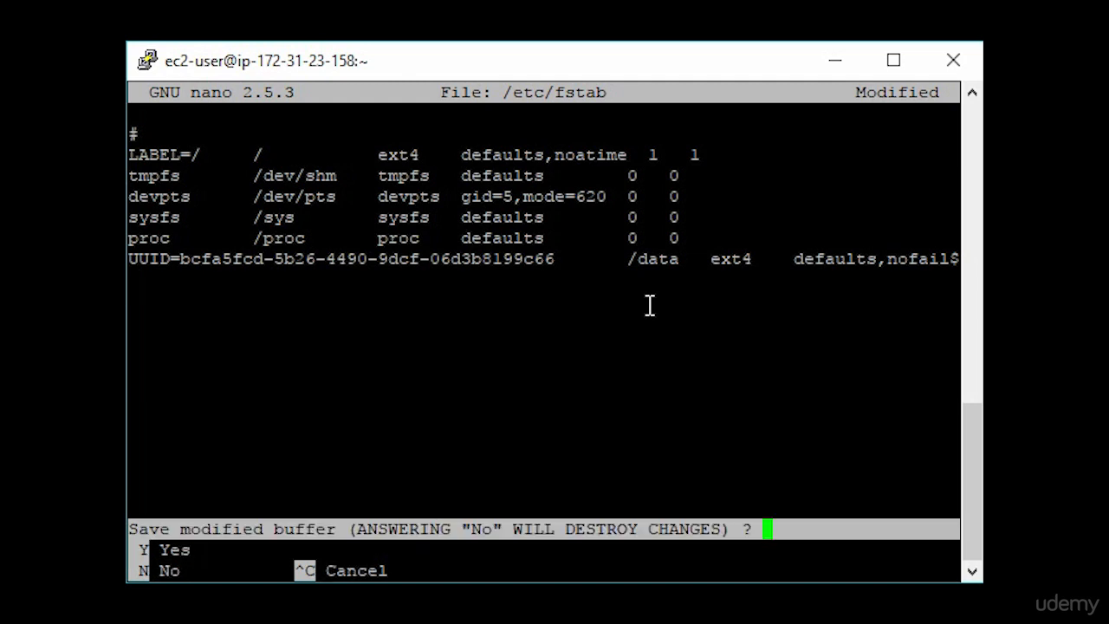
pyautogui.press('y')
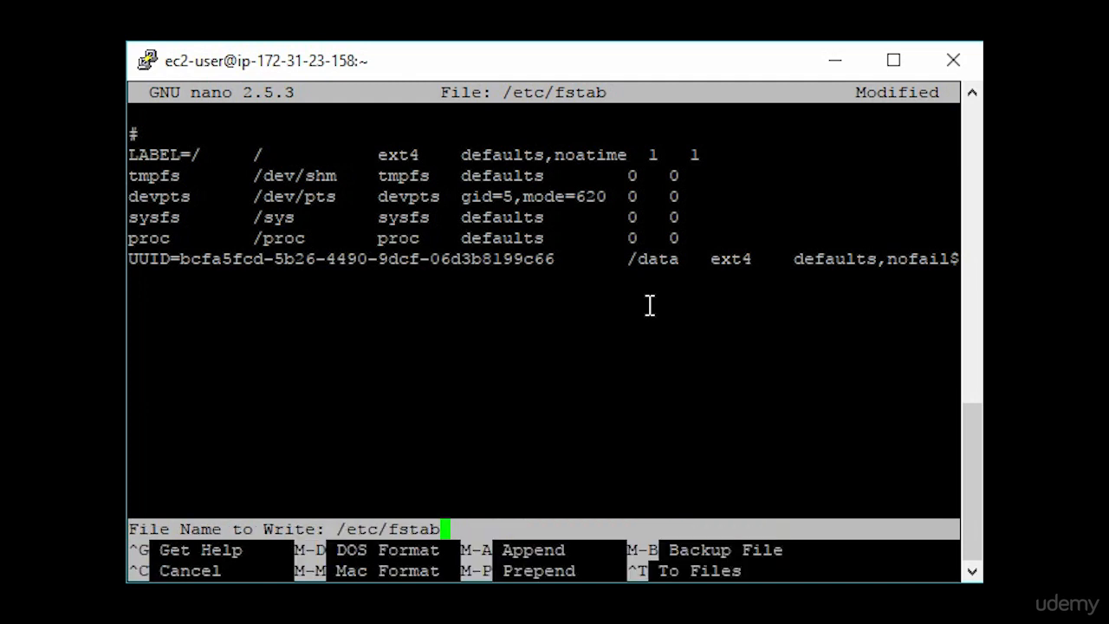
pyautogui.press('Return')
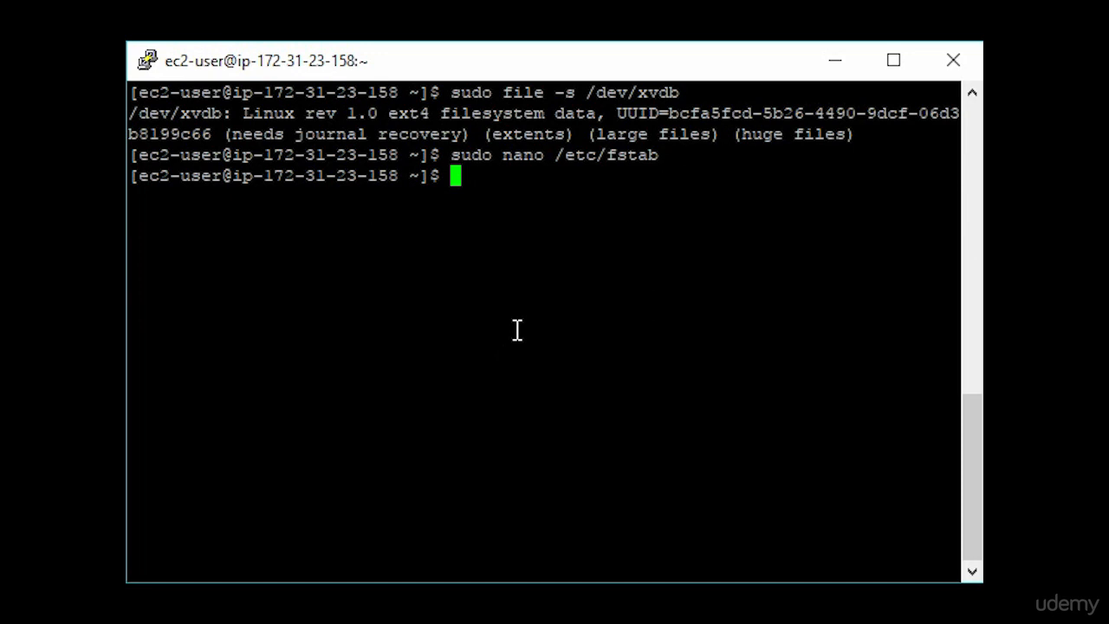
pyautogui.rightClick(521, 314)
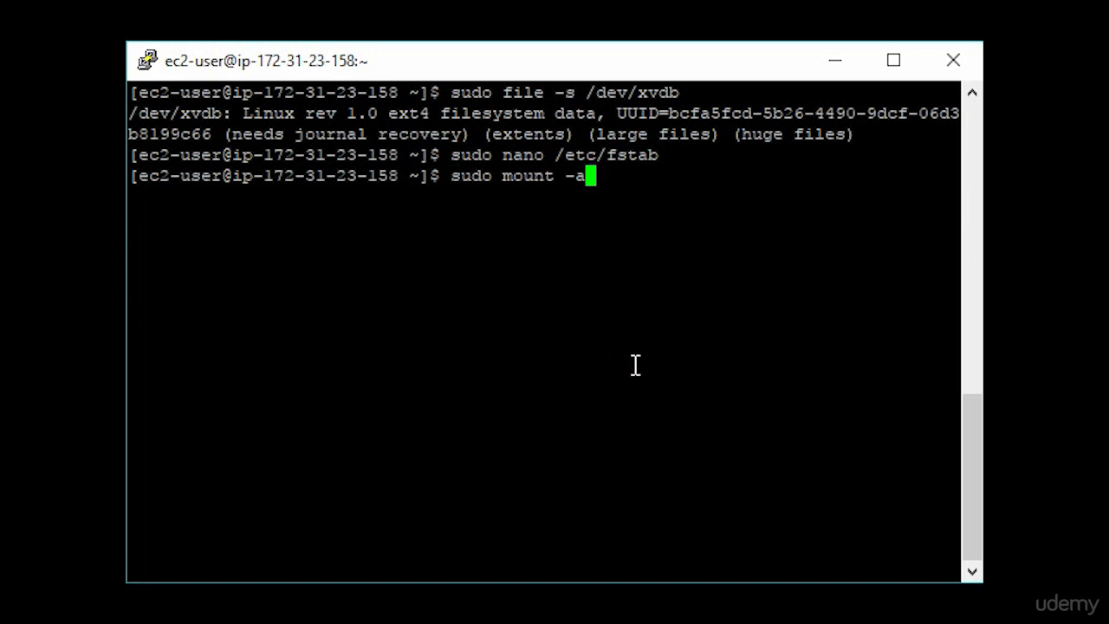
pyautogui.press('Return')
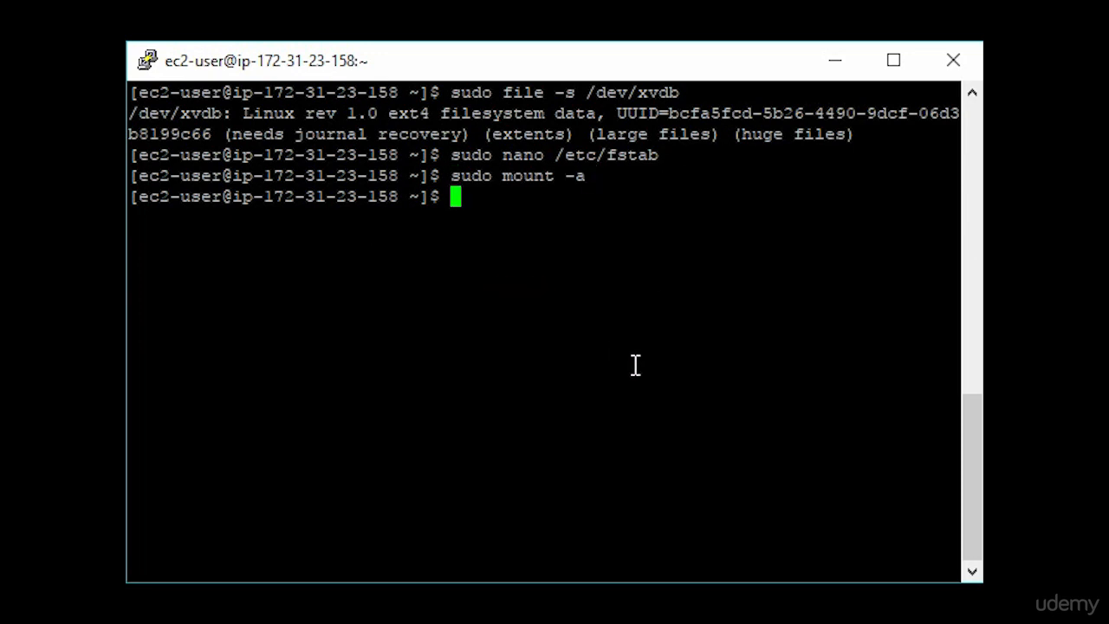
# Step: Change to the /data directory and list its contents with dir
pyautogui.rightClick(531, 331)
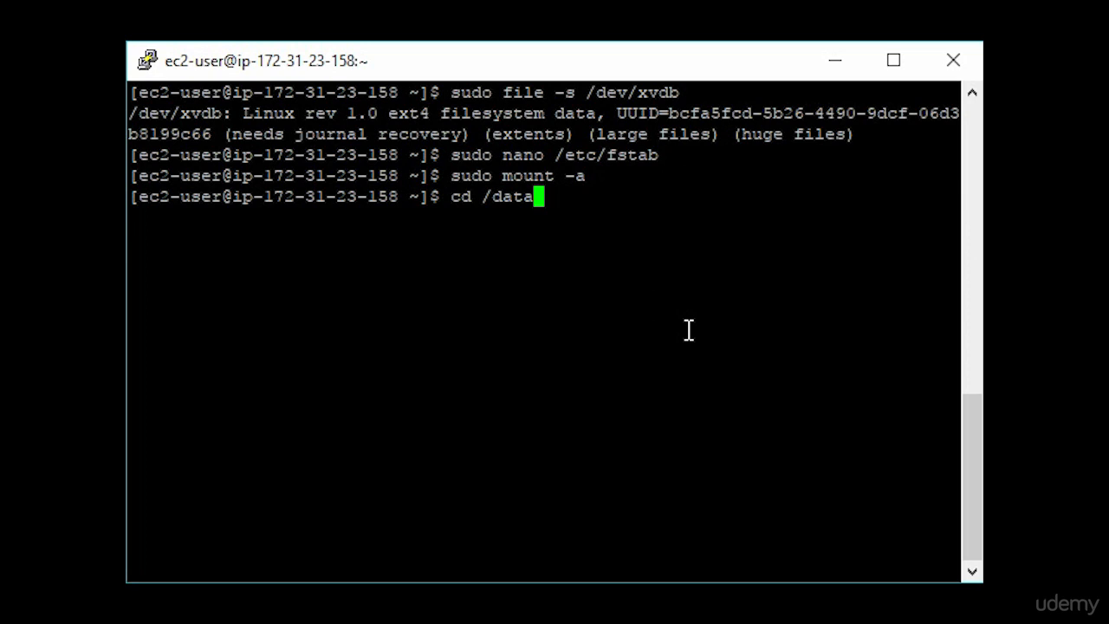
pyautogui.press('Return')
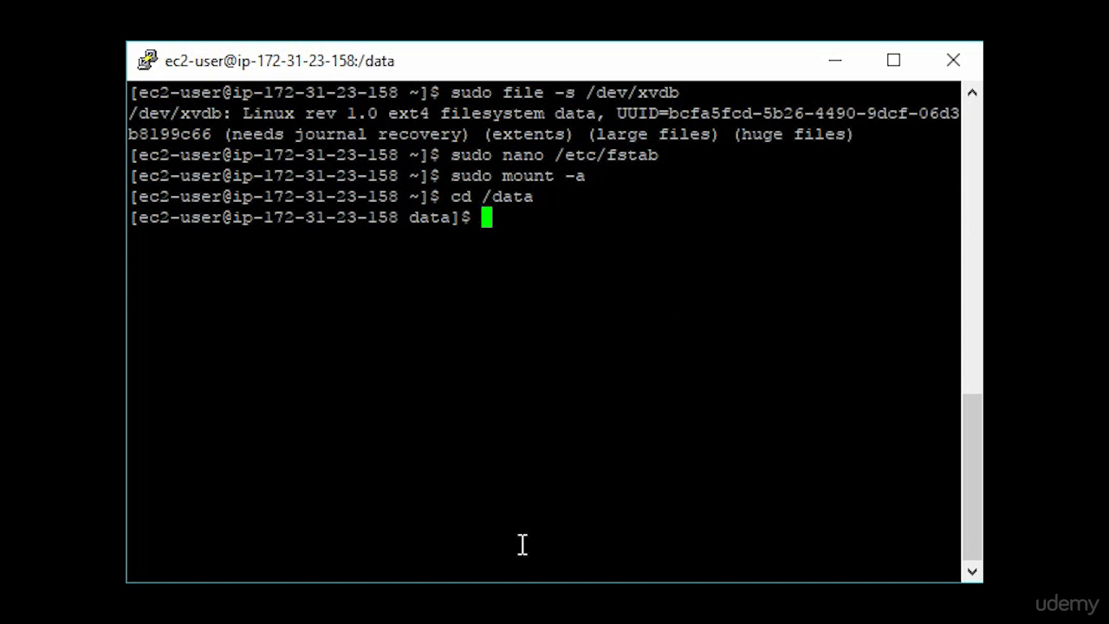
pyautogui.write('dir')
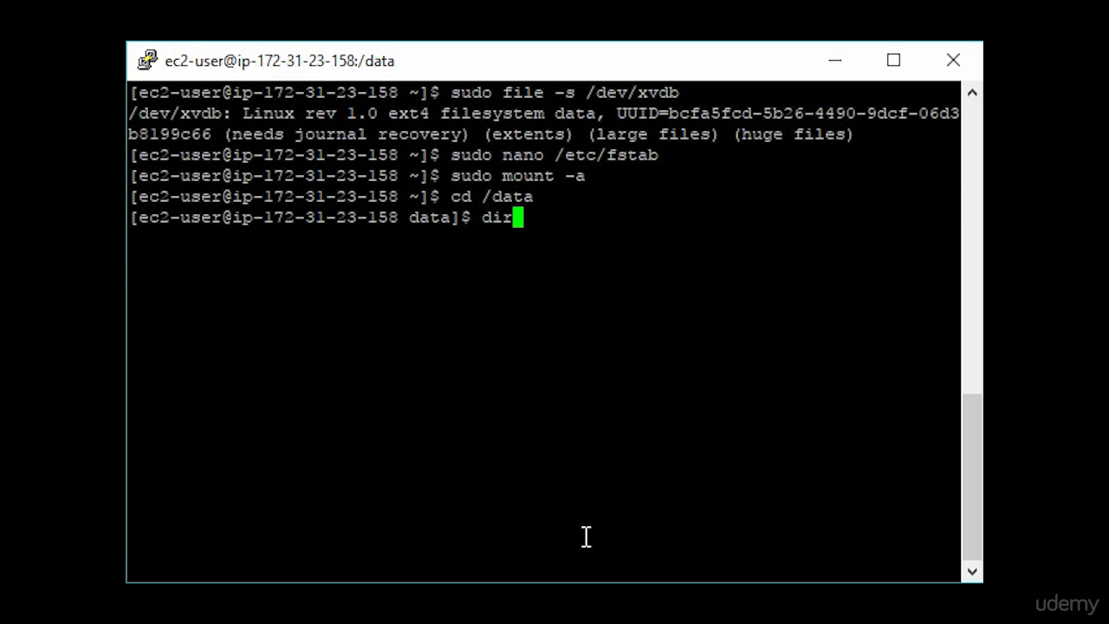
pyautogui.press('Return')
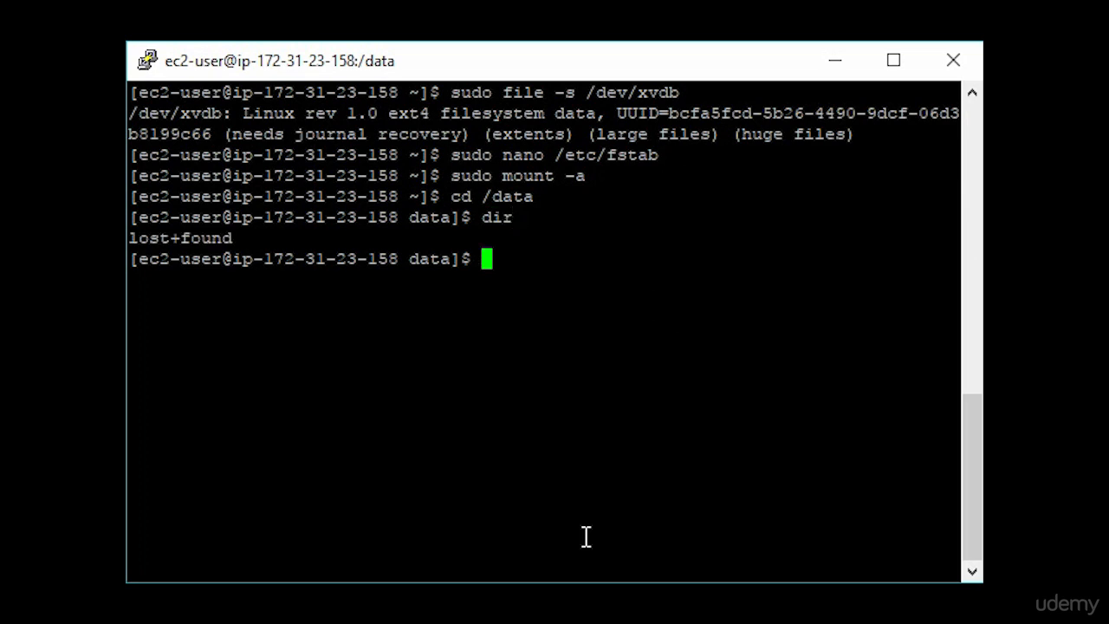
# Step: Create test.txt in /data with sudo touch and list the directory with dir
pyautogui.rightClick(467, 462)
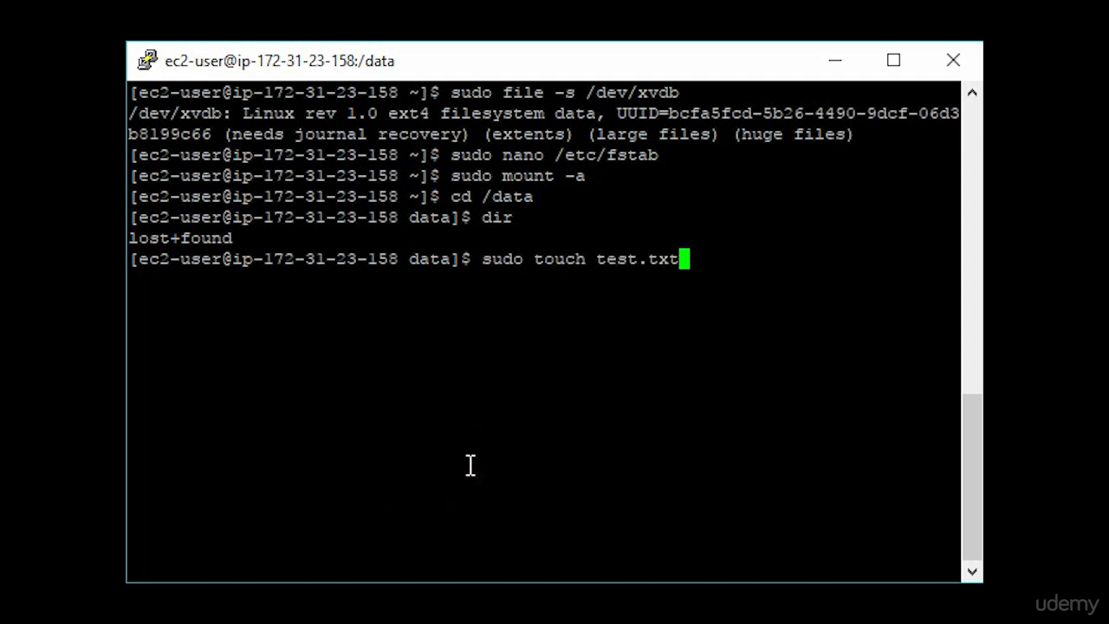
pyautogui.press('Return')
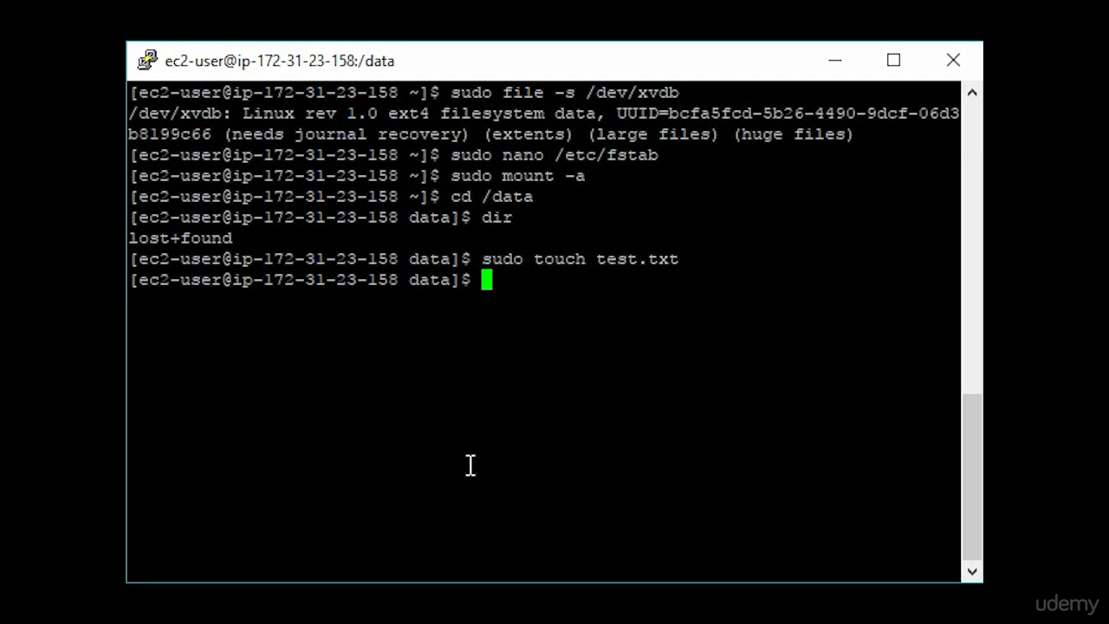
pyautogui.write('dir')
pyautogui.press('Return')
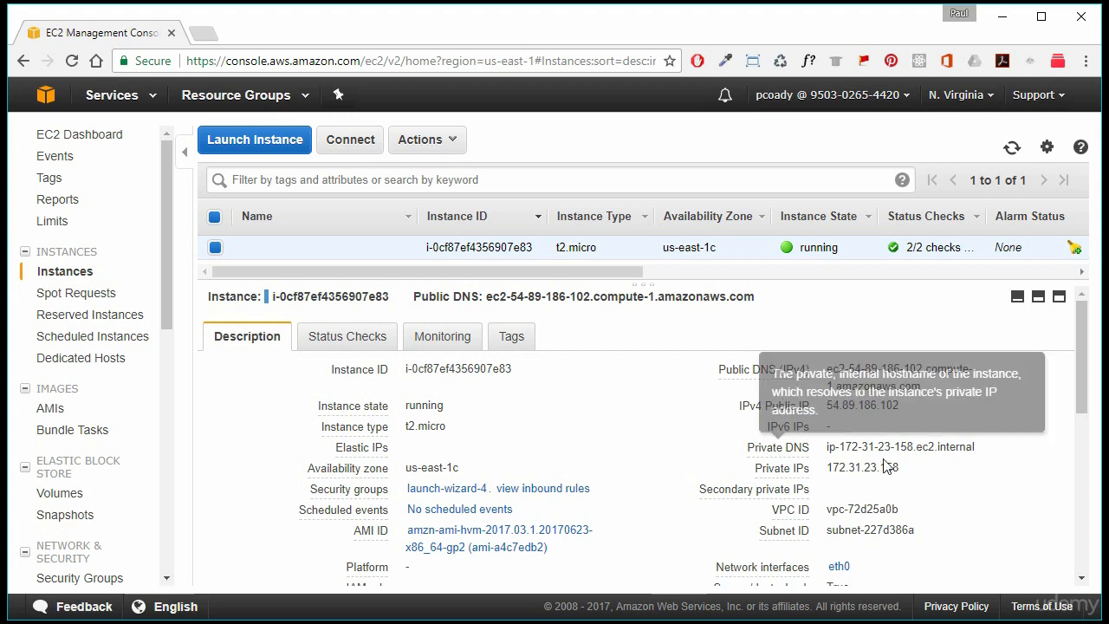
# Step: In the EC2 console, open the EBS volume attached to the running instance as /dev/sdb and view its description
pyautogui.scroll(-1, 912, 468)
pyautogui.scroll(-2, 911, 469)
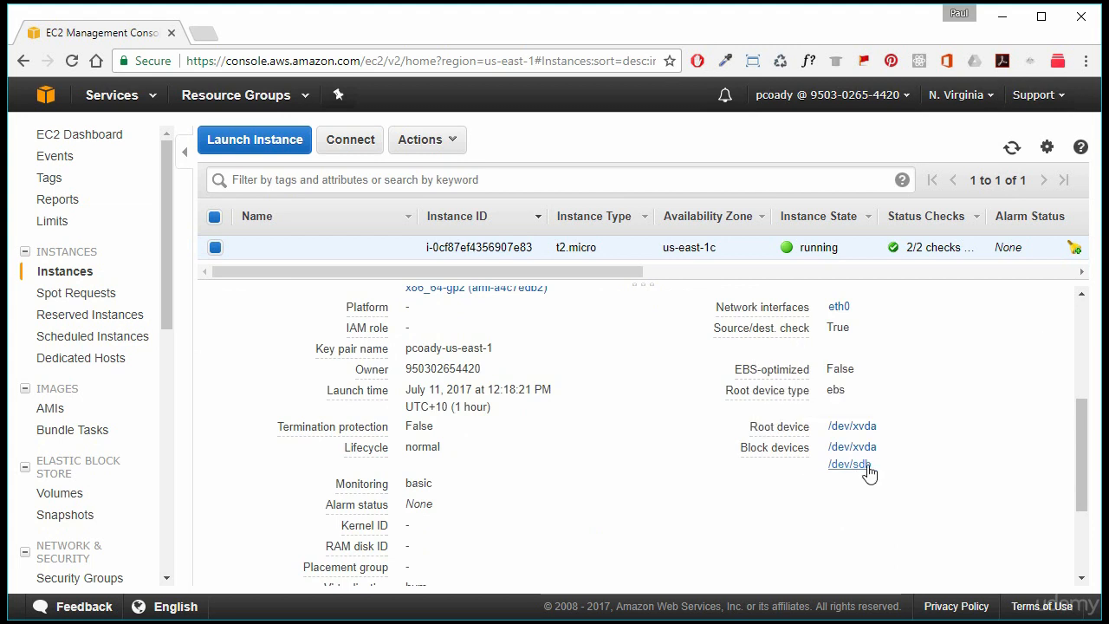
pyautogui.click(866, 466)
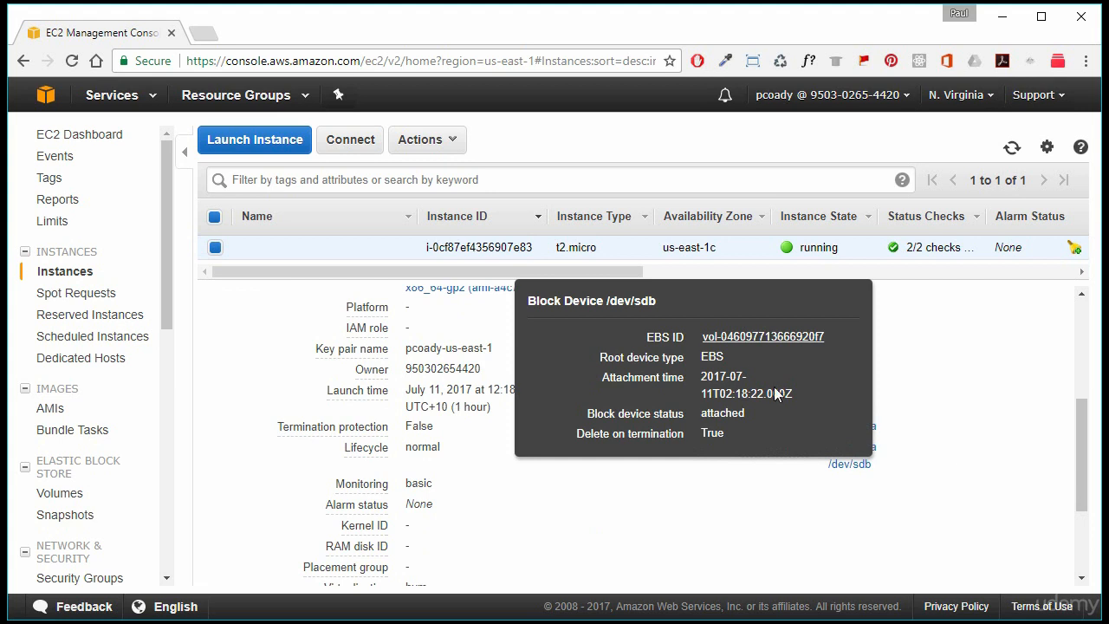
pyautogui.click(756, 341)
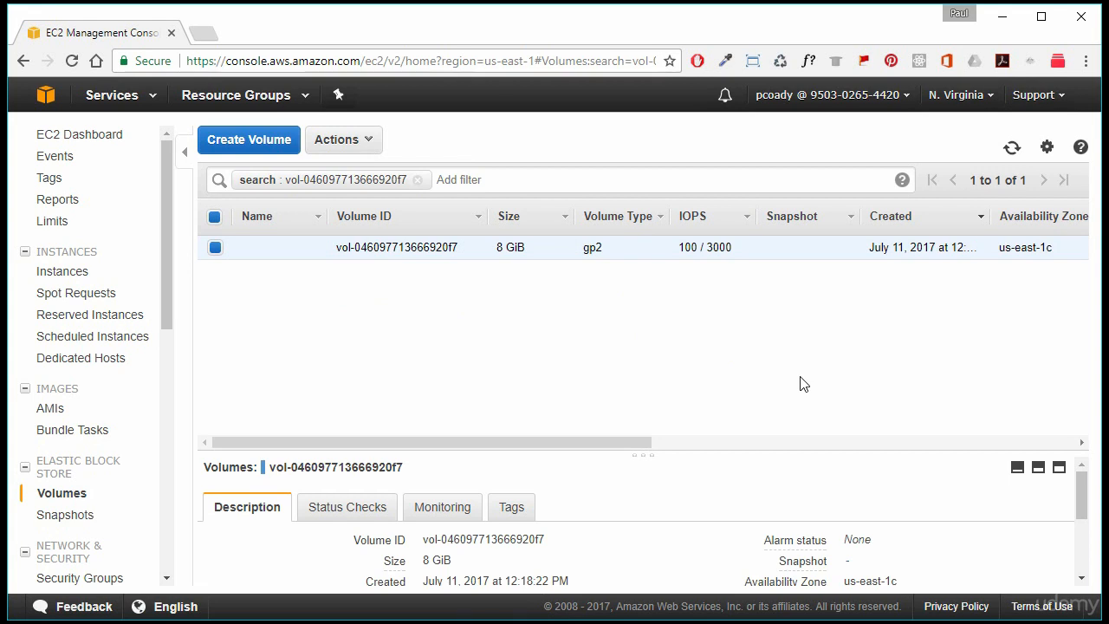
pyautogui.scroll(-2, 879, 532)
pyautogui.scroll(2, 879, 532)
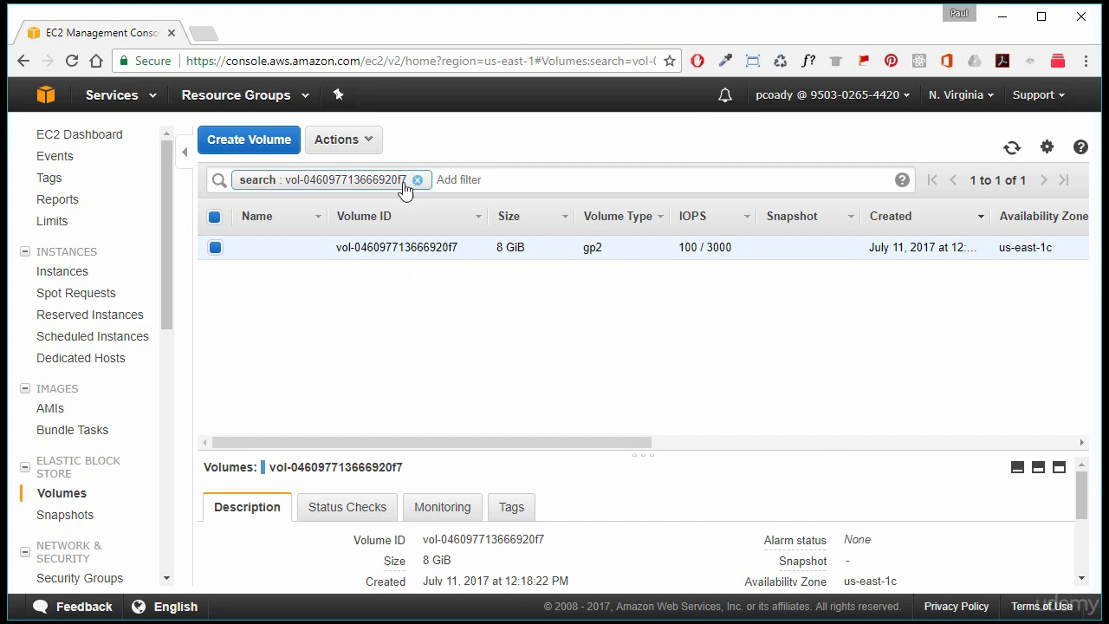
pyautogui.click(368, 140)
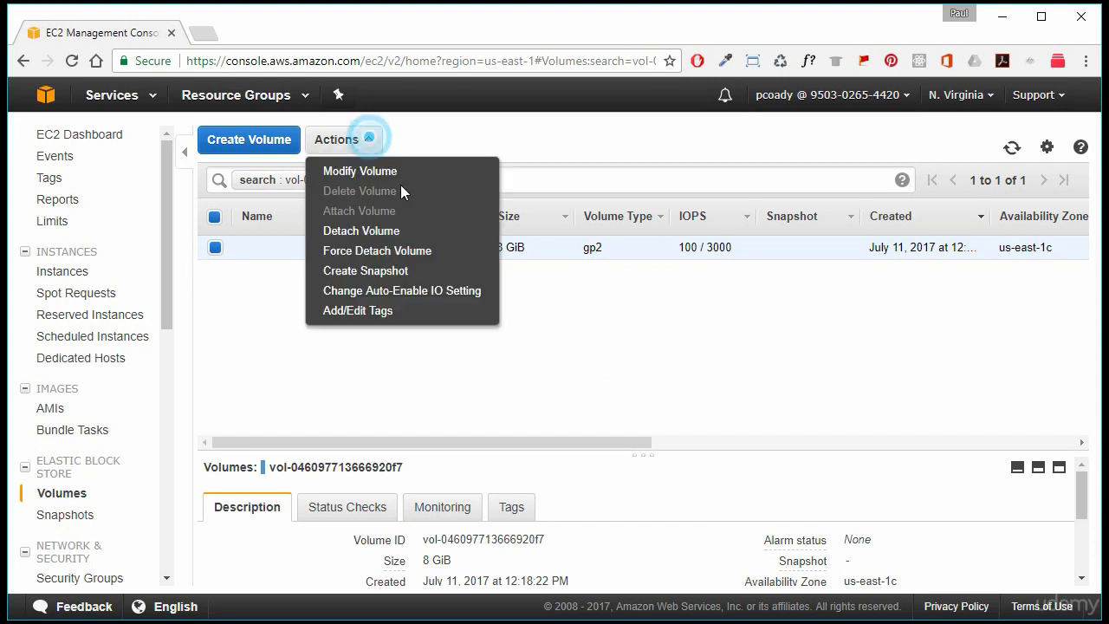
pyautogui.click(391, 271)
pyautogui.click(486, 328)
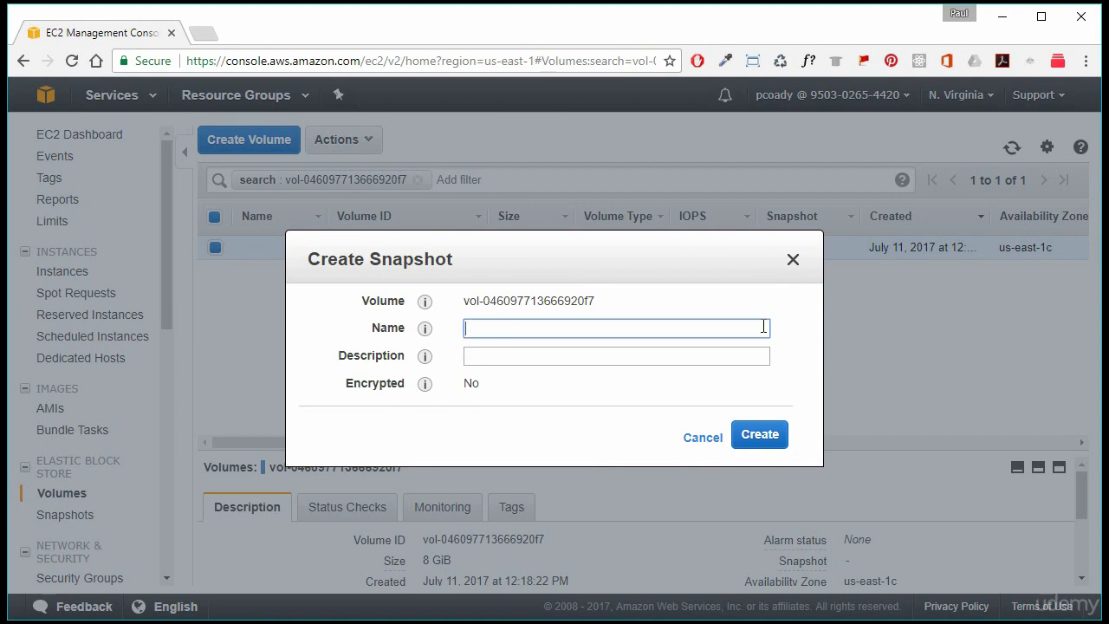
pyautogui.hotkey('ctrl', 'v')
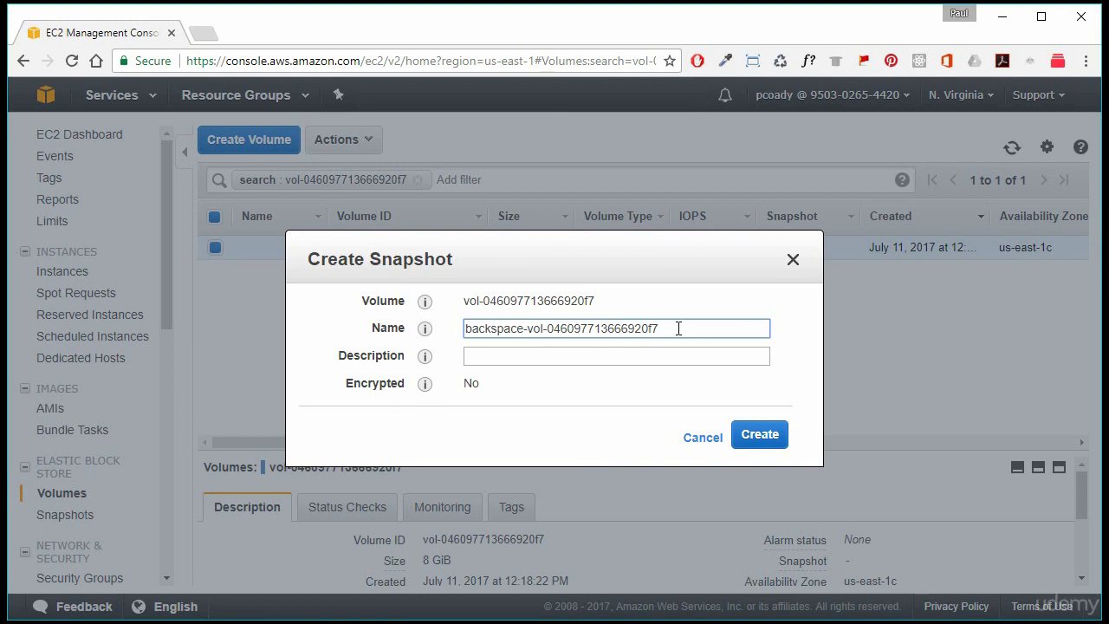
pyautogui.click(772, 442)
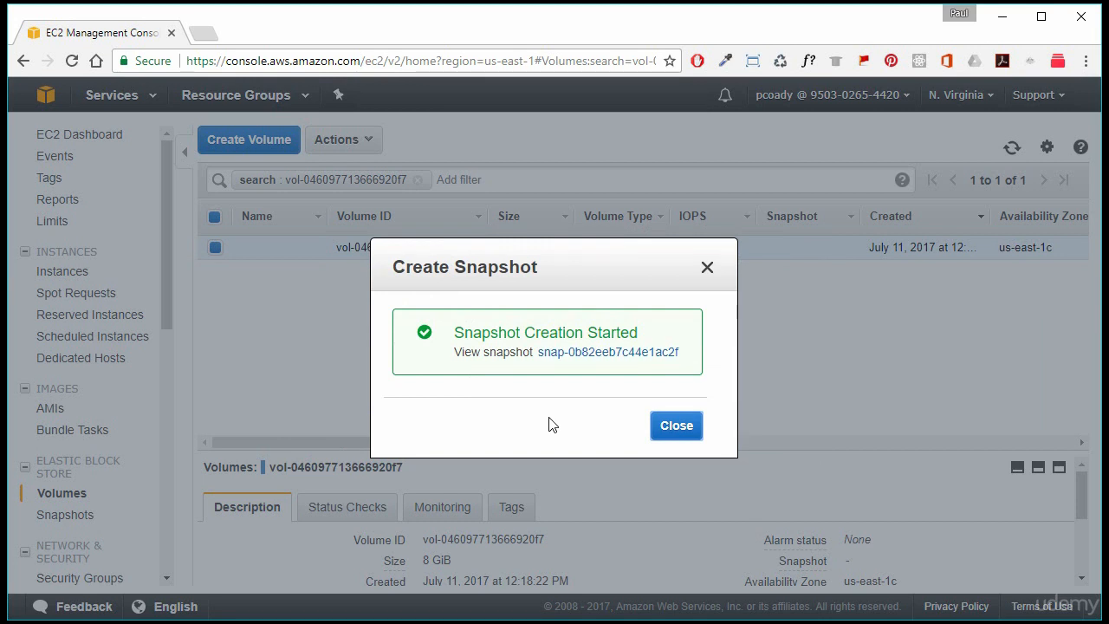
# Step: Open the new snapshot, create an 8 GiB General Purpose SSD (GP2) volume from it in us-east-1a, and view that volume
pyautogui.click(590, 354)
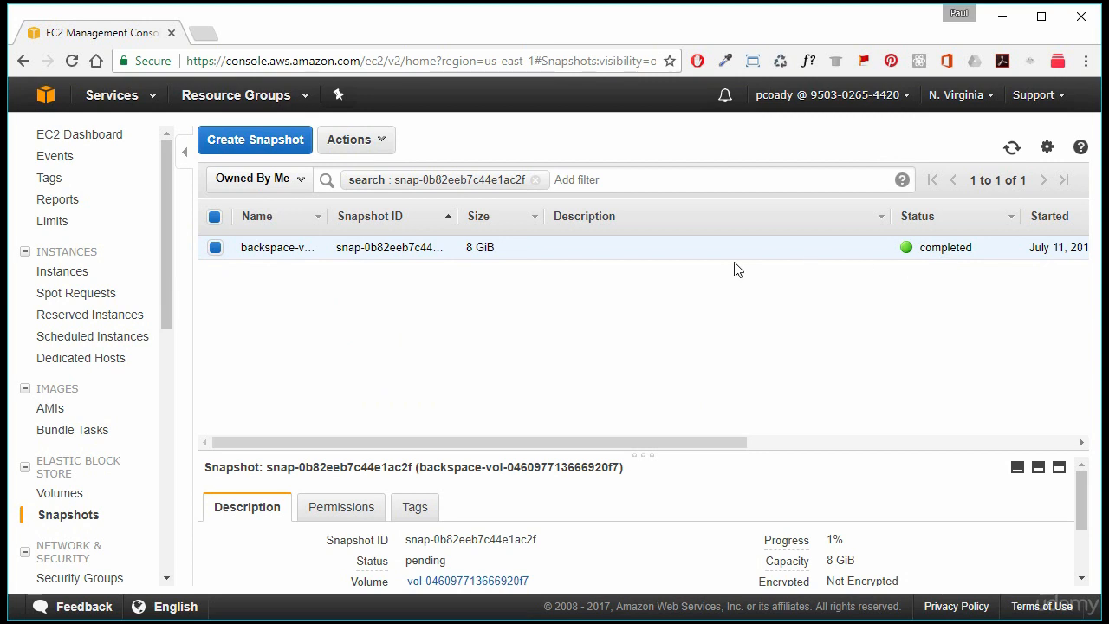
pyautogui.click(387, 144)
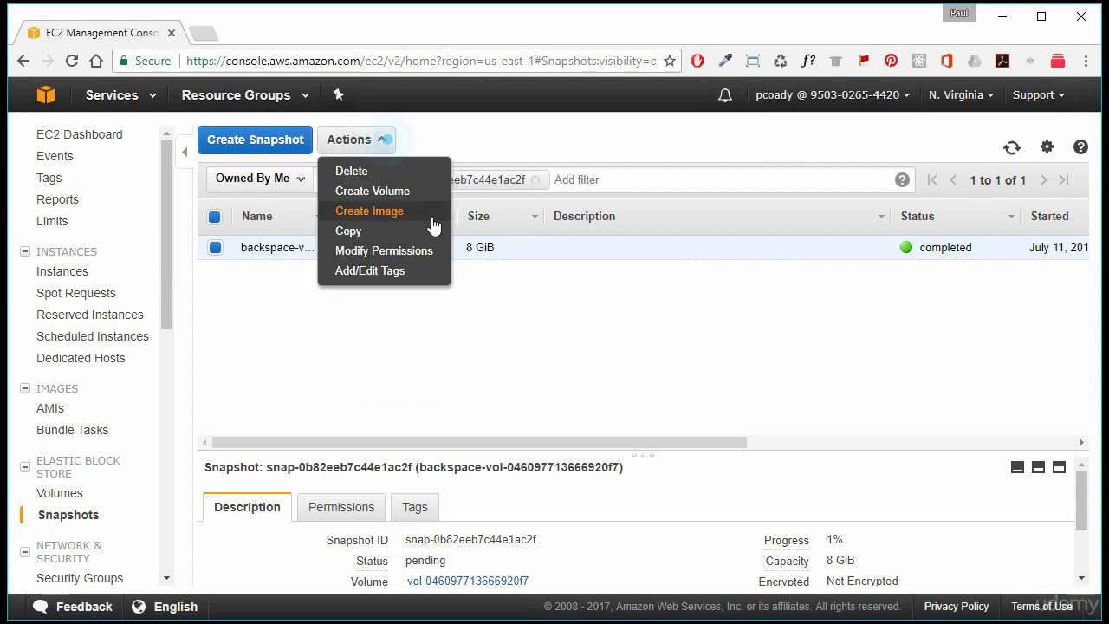
pyautogui.click(394, 196)
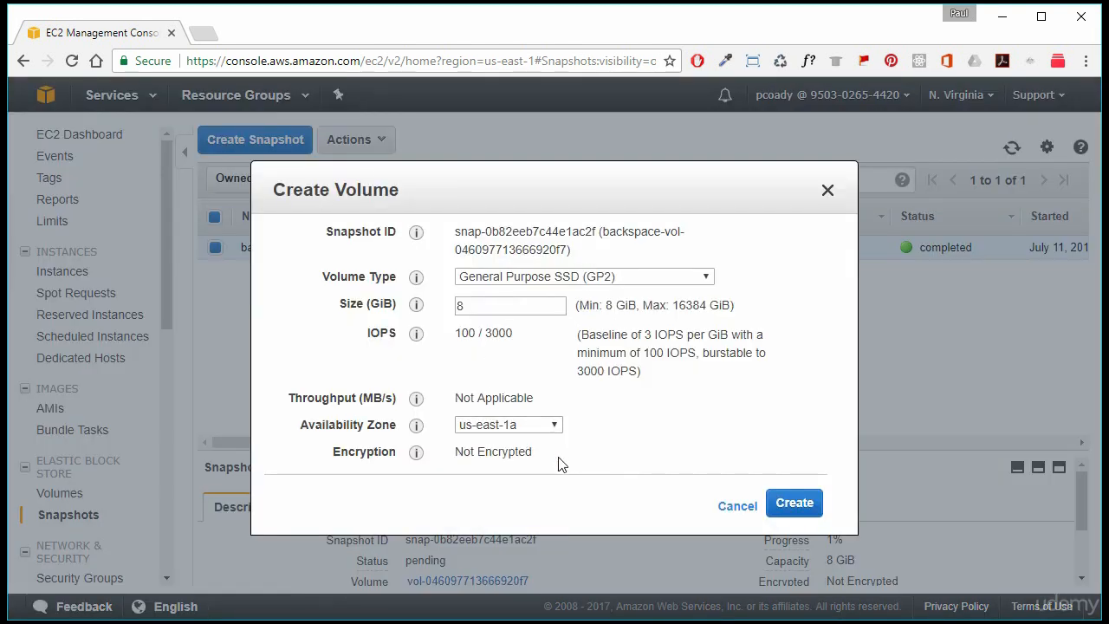
pyautogui.click(795, 504)
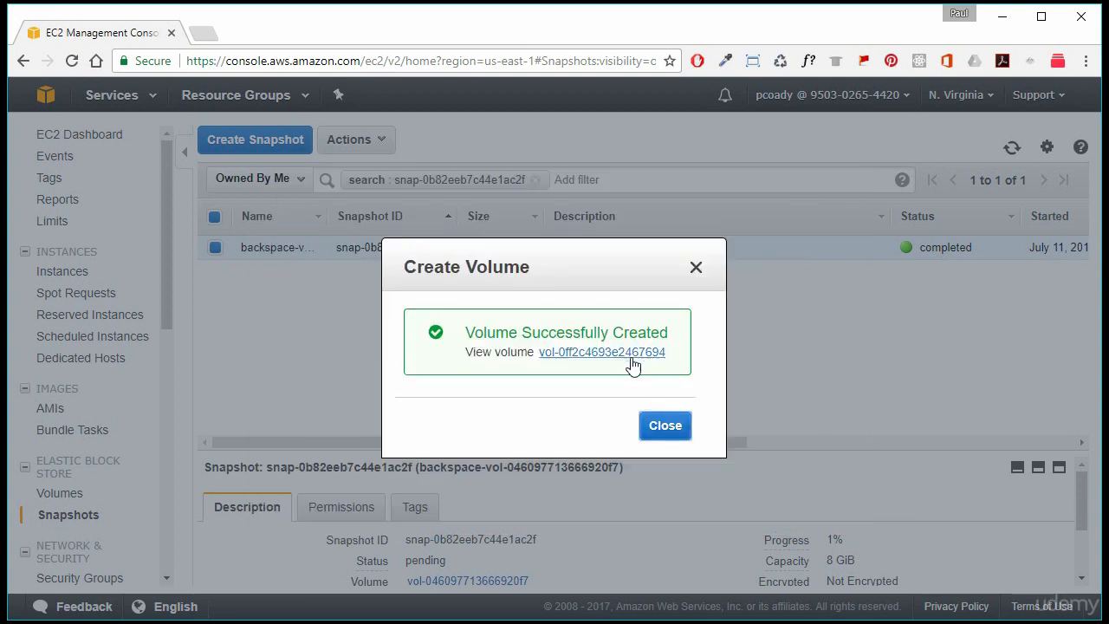
pyautogui.click(628, 355)
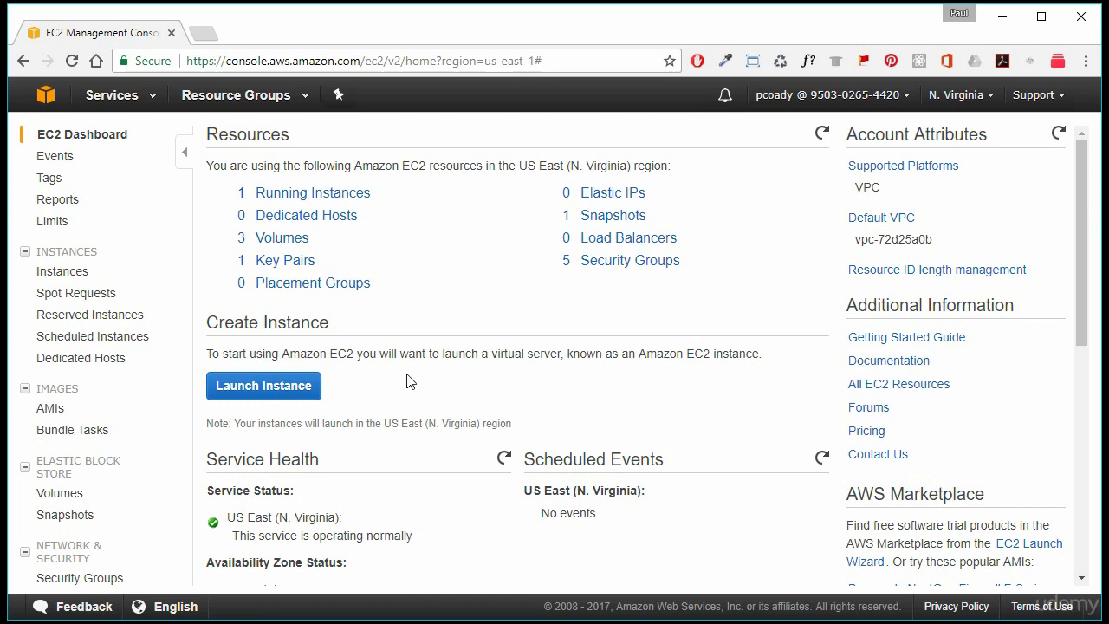
# Step: Start launching a new instance with Amazon Linux AMI 2017.03.1 (HVM) and the t2.micro type
pyautogui.click(298, 392)
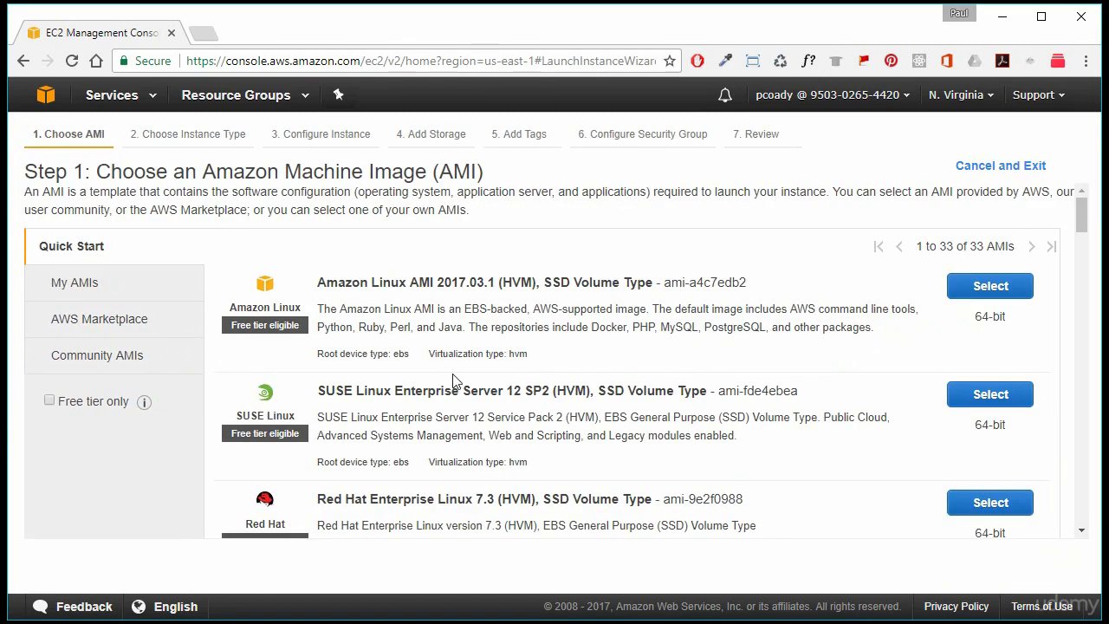
pyautogui.click(989, 288)
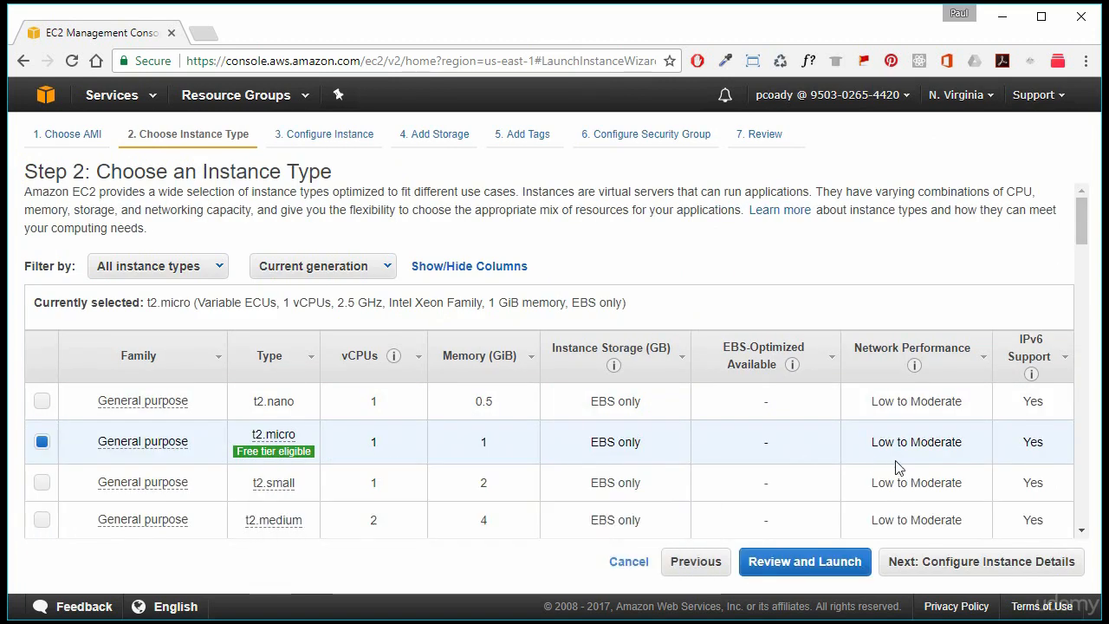
pyautogui.click(953, 565)
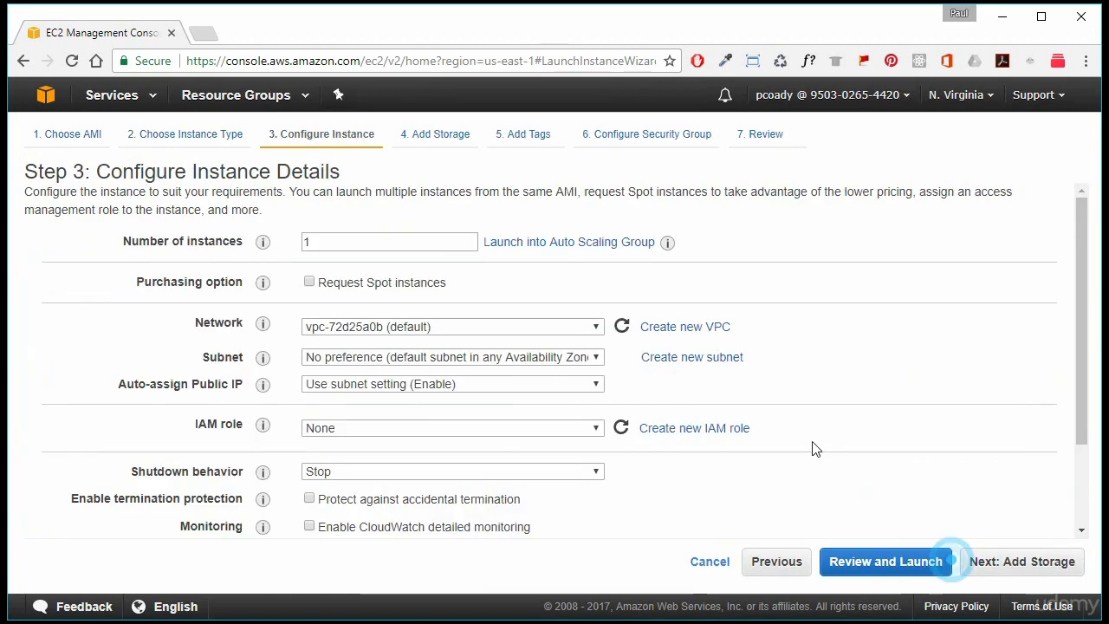
# Step: Set Auto-assign Public IP to Enable for the new instance and continue to the storage settings
pyautogui.click(320, 384)
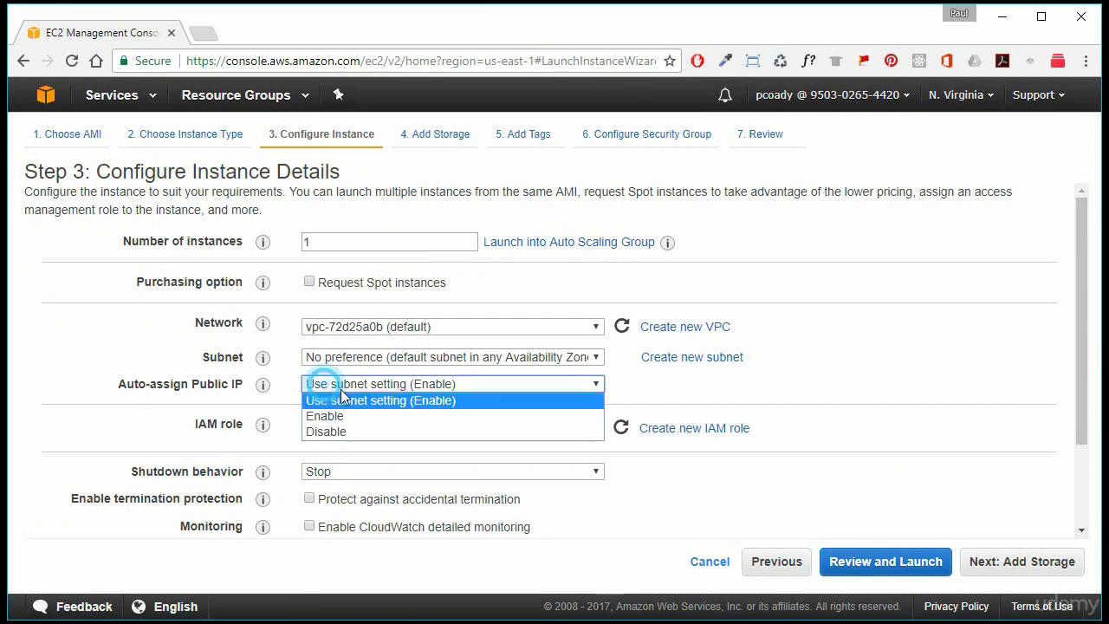
pyautogui.click(317, 414)
pyautogui.click(1005, 565)
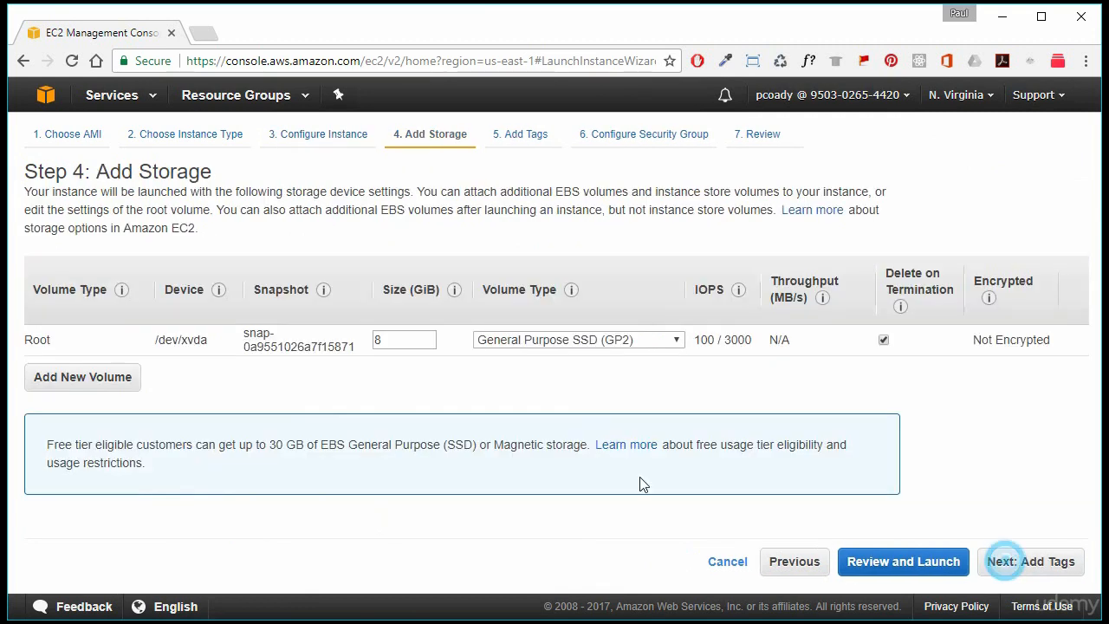
# Step: Add an EBS volume on /dev/sdb using the snapshot found by searching "backspace", and enable Delete on Termination for it
pyautogui.click(107, 388)
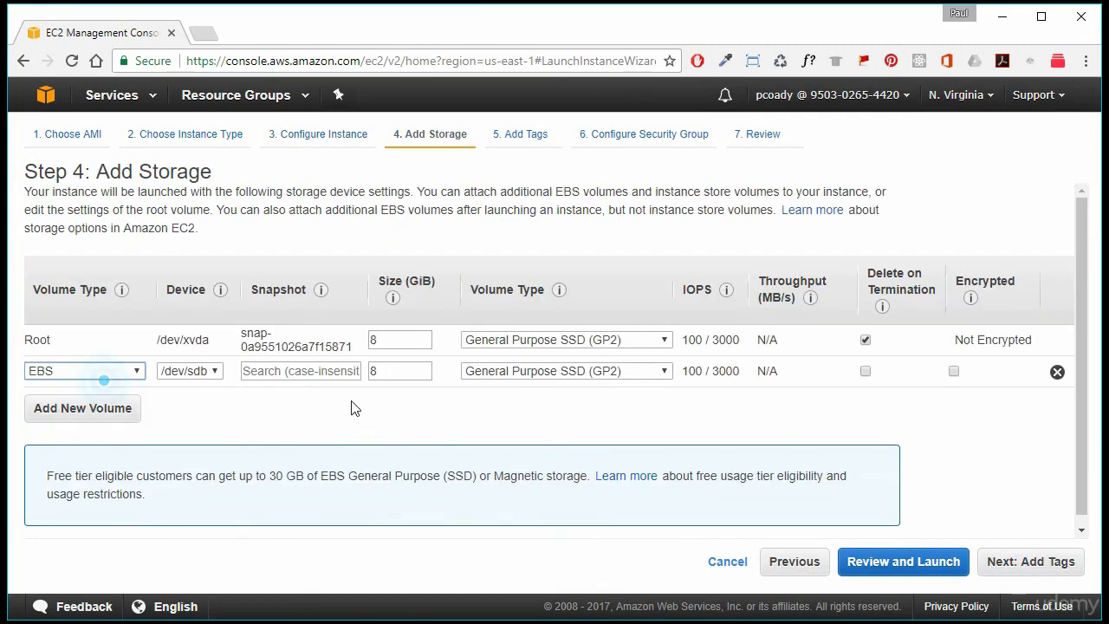
pyautogui.click(216, 372)
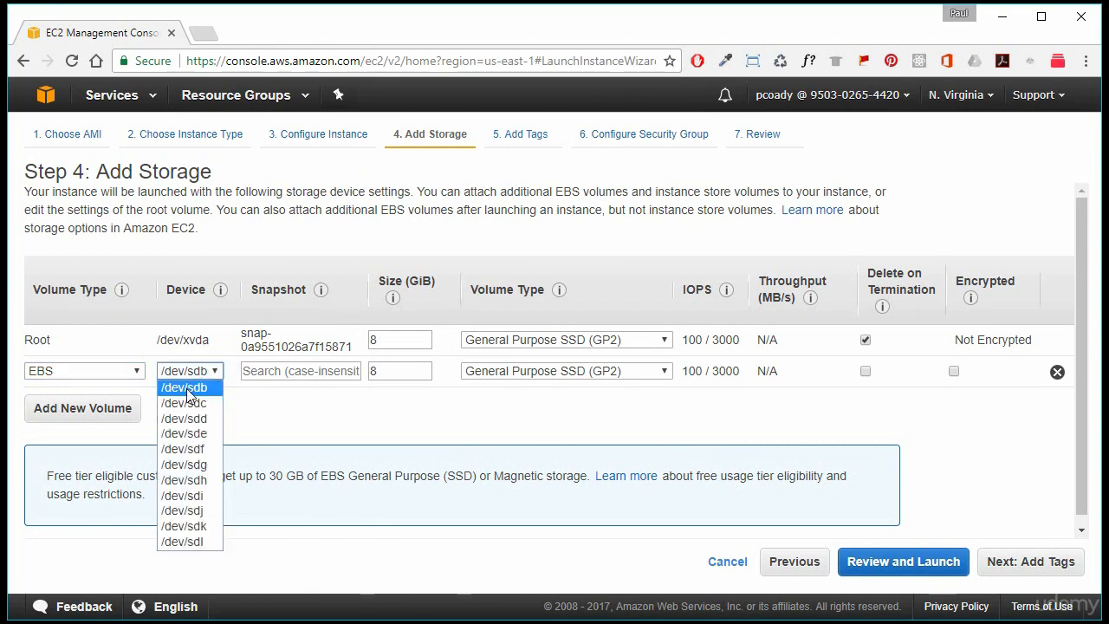
pyautogui.click(307, 409)
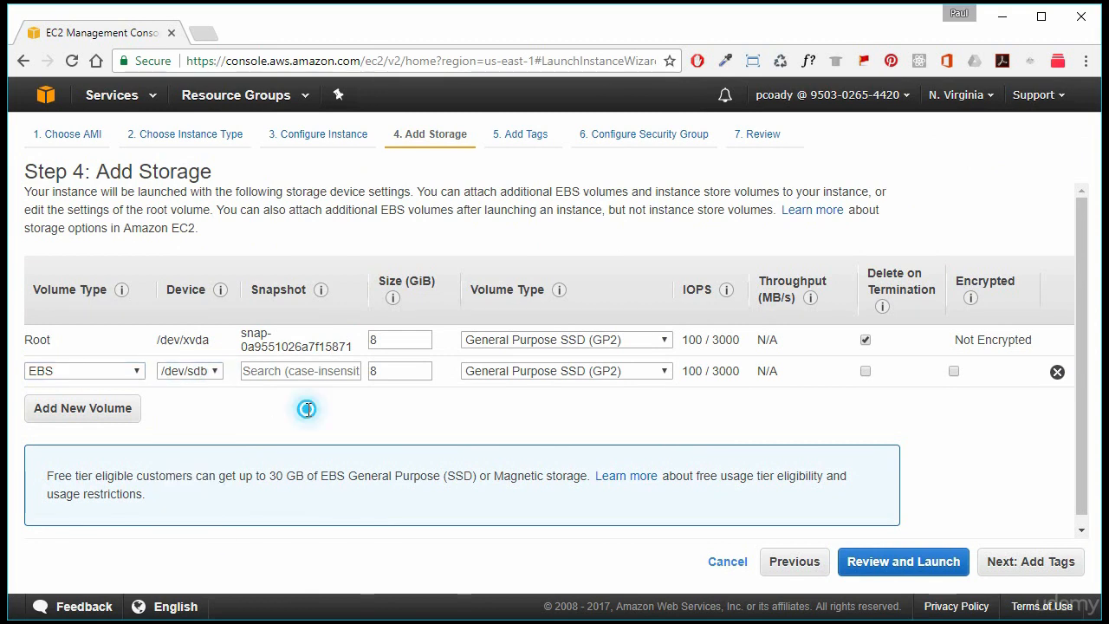
pyautogui.click(270, 370)
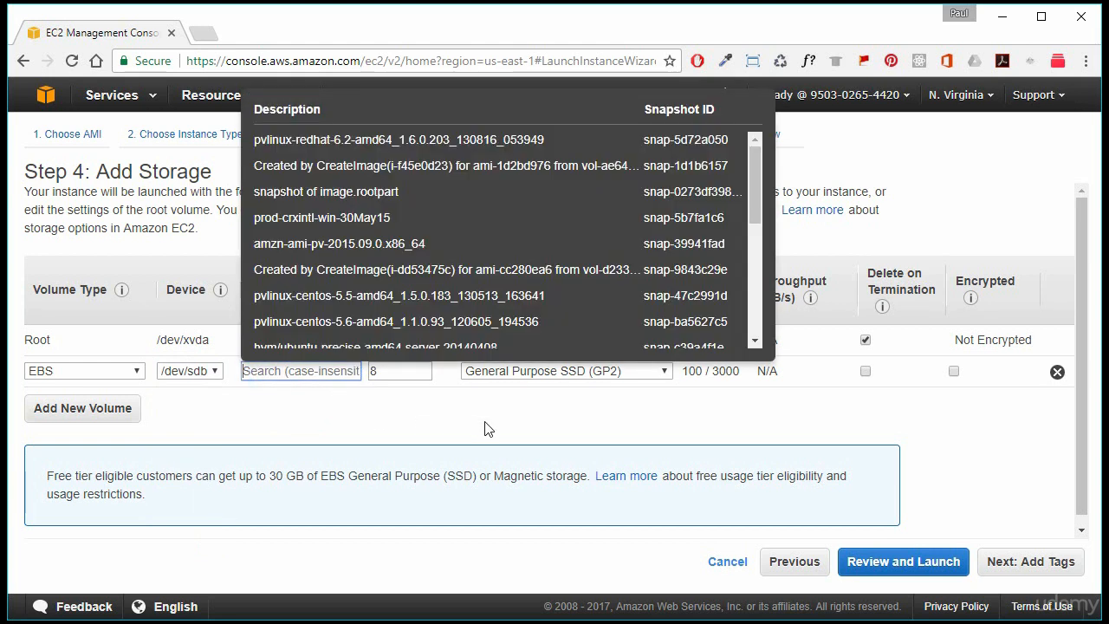
pyautogui.write('back')
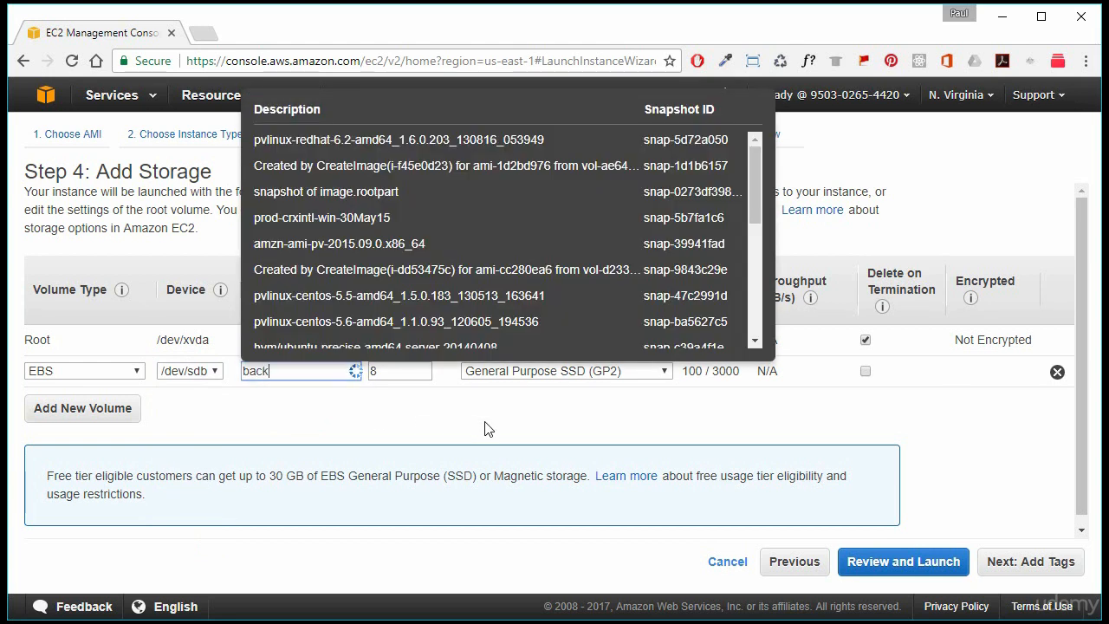
pyautogui.write('space')
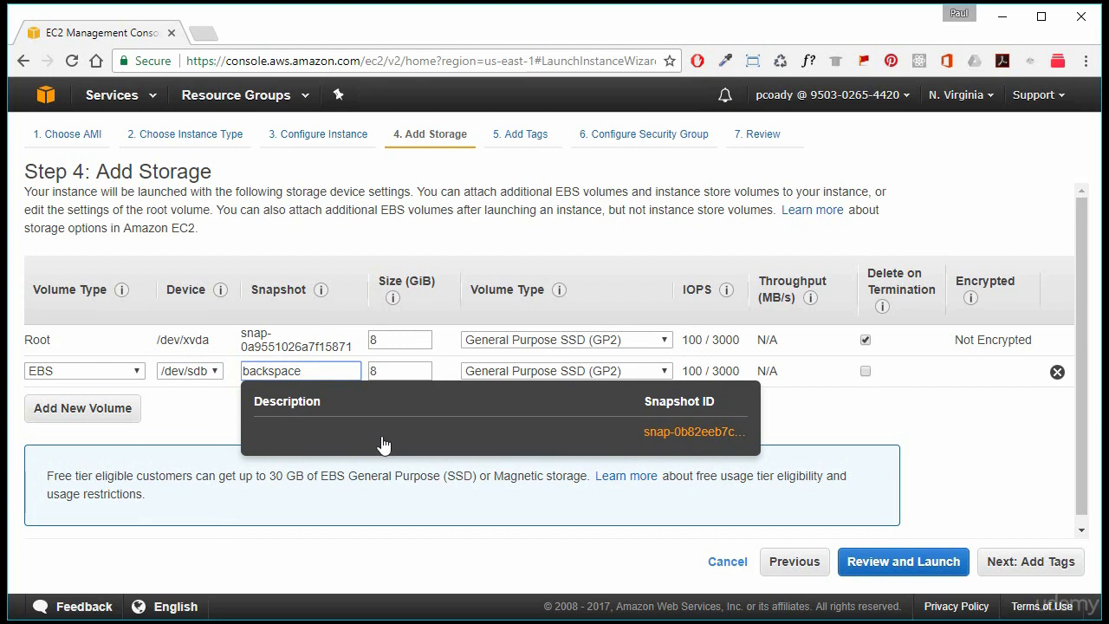
pyautogui.click(693, 431)
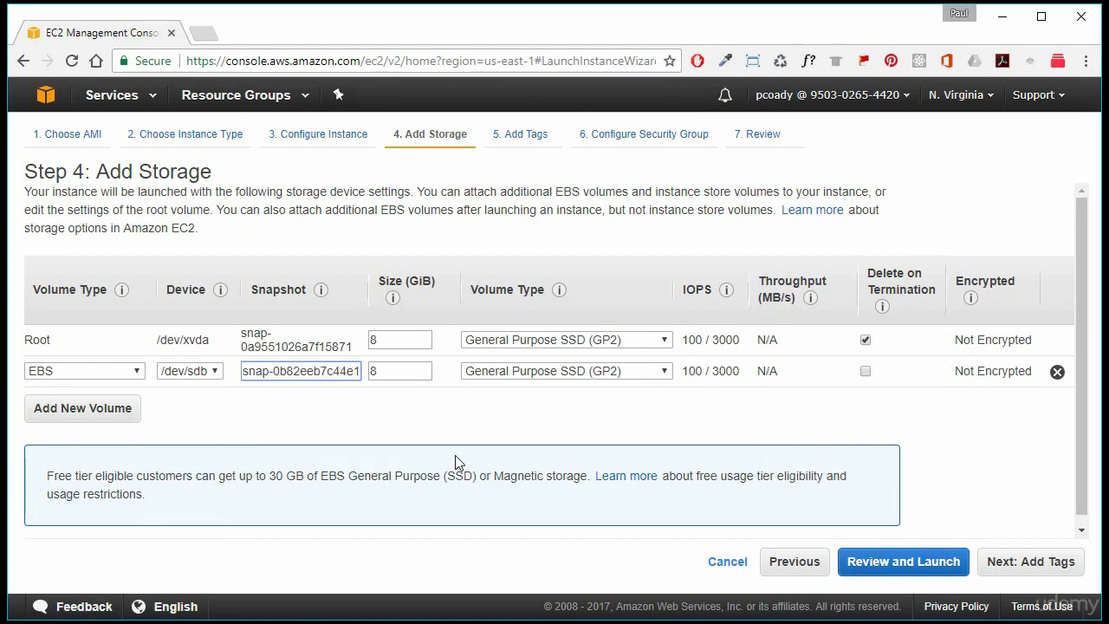
pyautogui.click(864, 372)
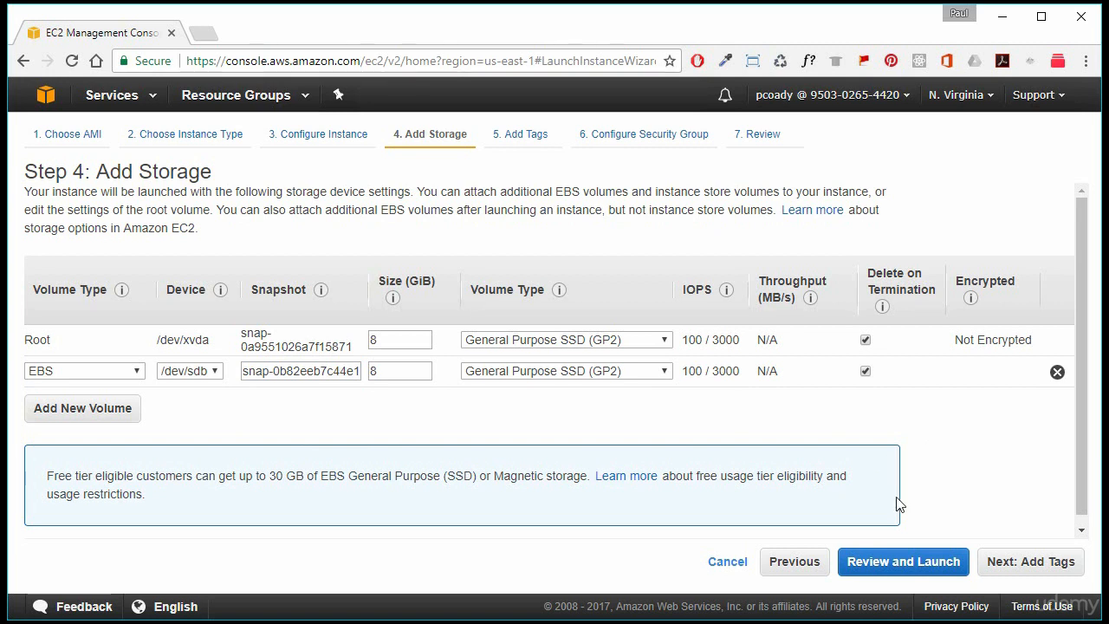
# Step: Review and launch the instance with the existing key pair, acknowledging access to its private key file
pyautogui.click(921, 561)
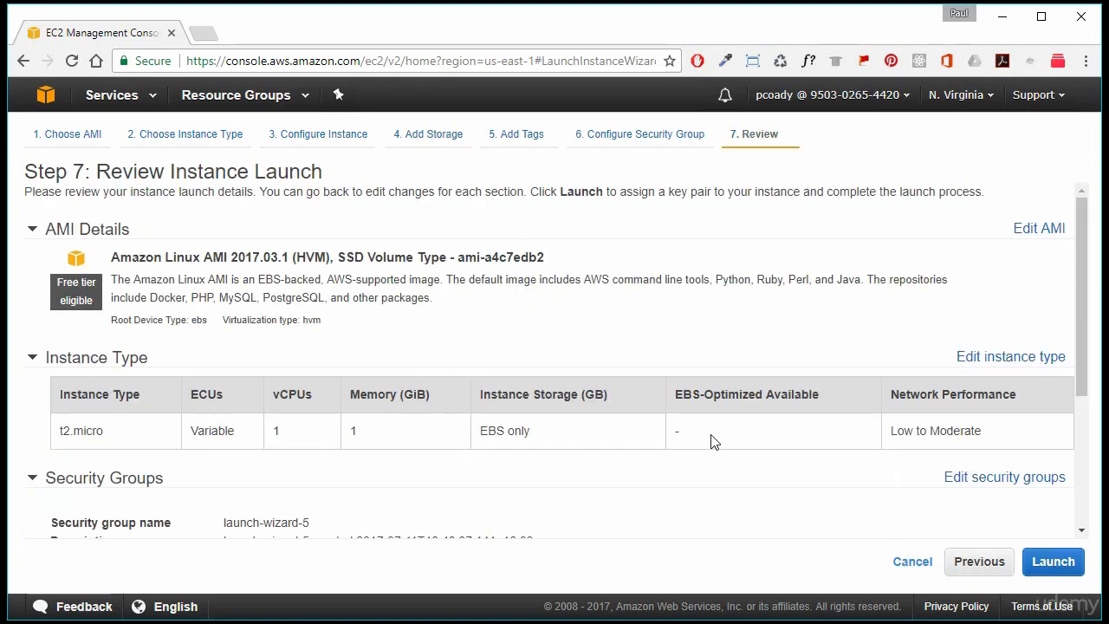
pyautogui.click(1051, 563)
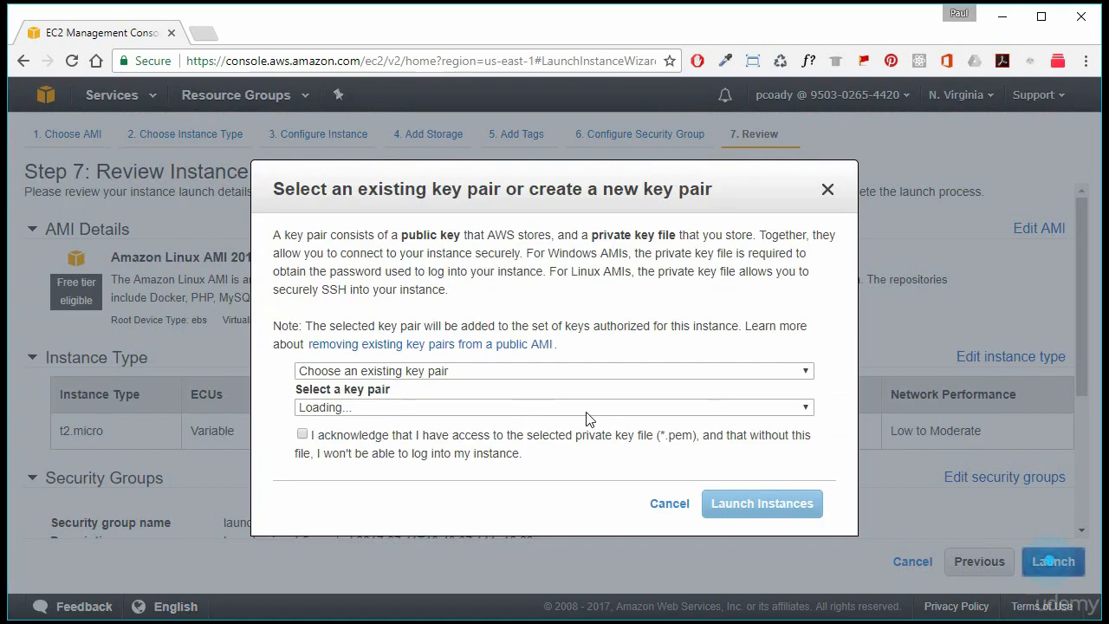
pyautogui.click(302, 434)
pyautogui.click(704, 500)
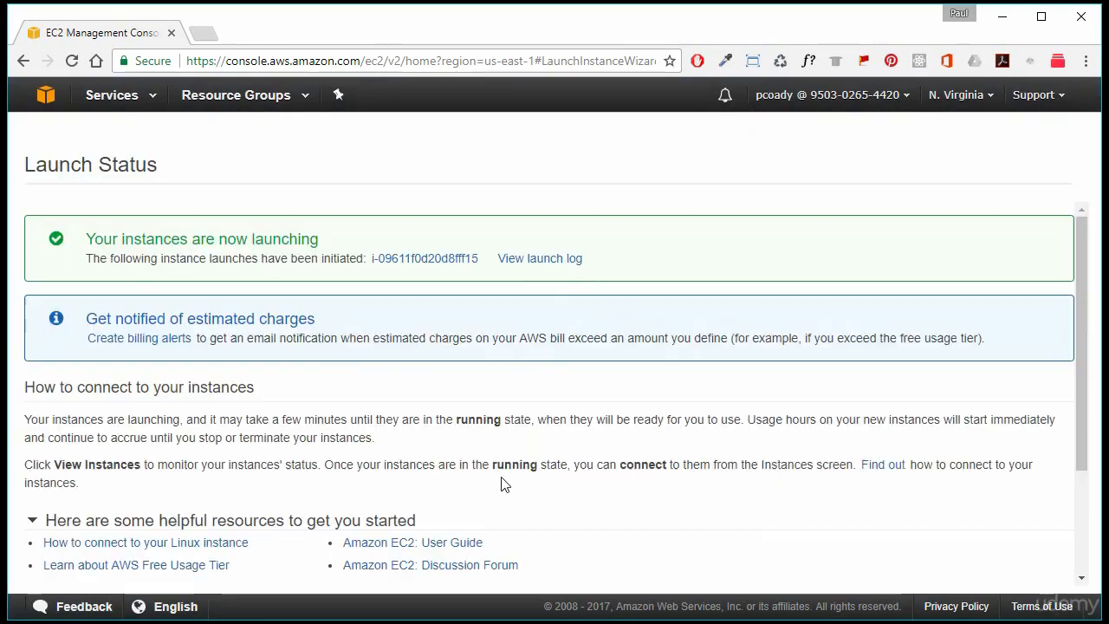
# Step: Go to the instances list, select the newly launched t2.micro instance, and examine its description, including the block devices
pyautogui.scroll(-3, 676, 497)
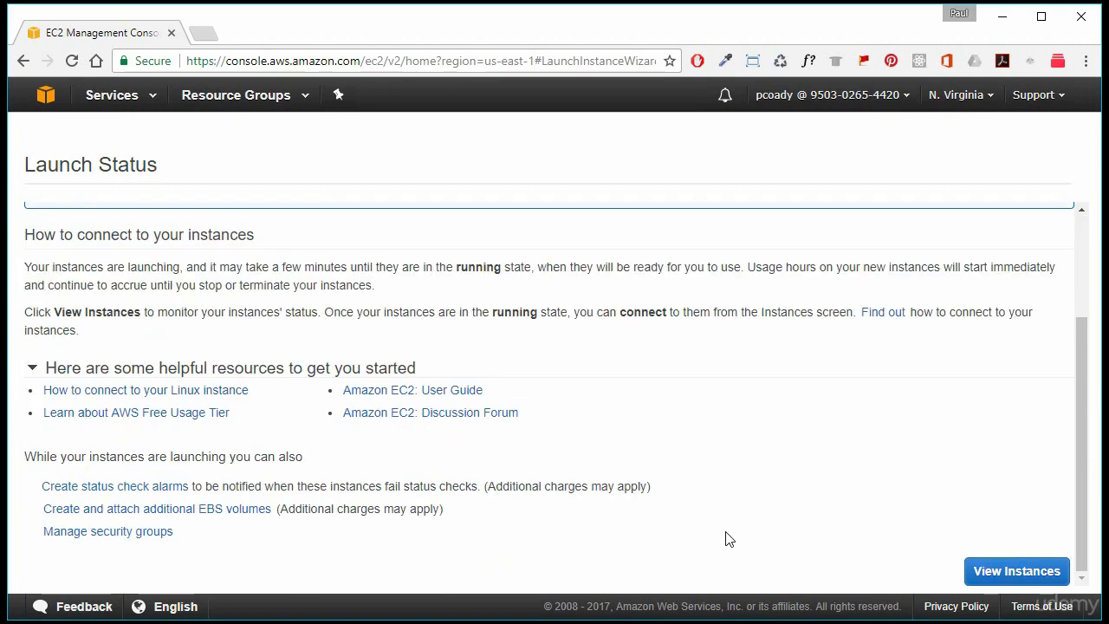
pyautogui.click(988, 570)
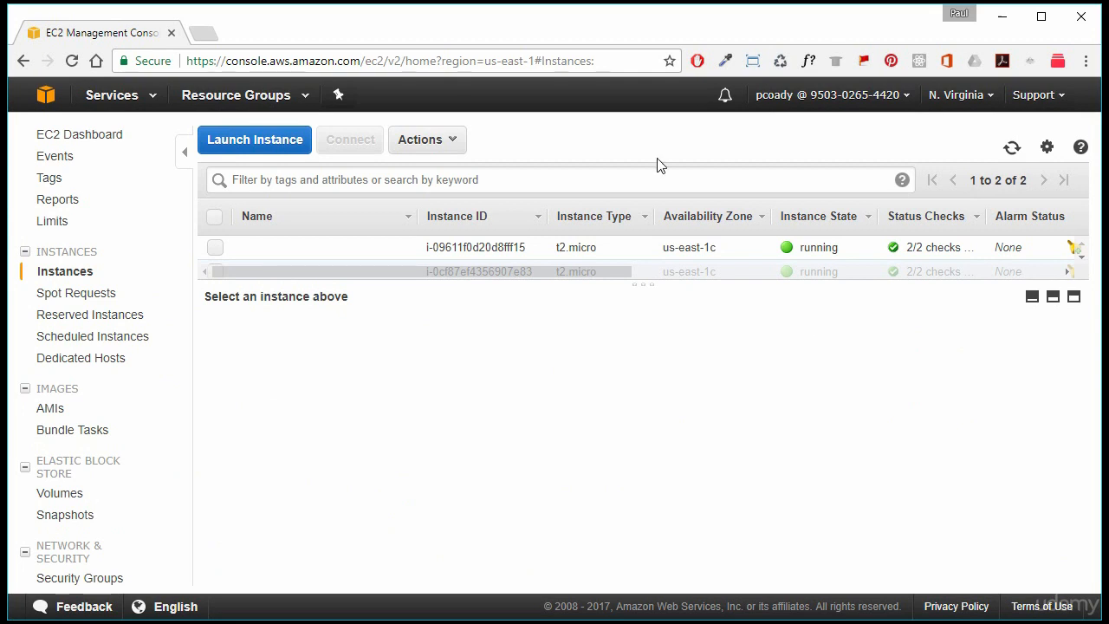
pyautogui.click(213, 248)
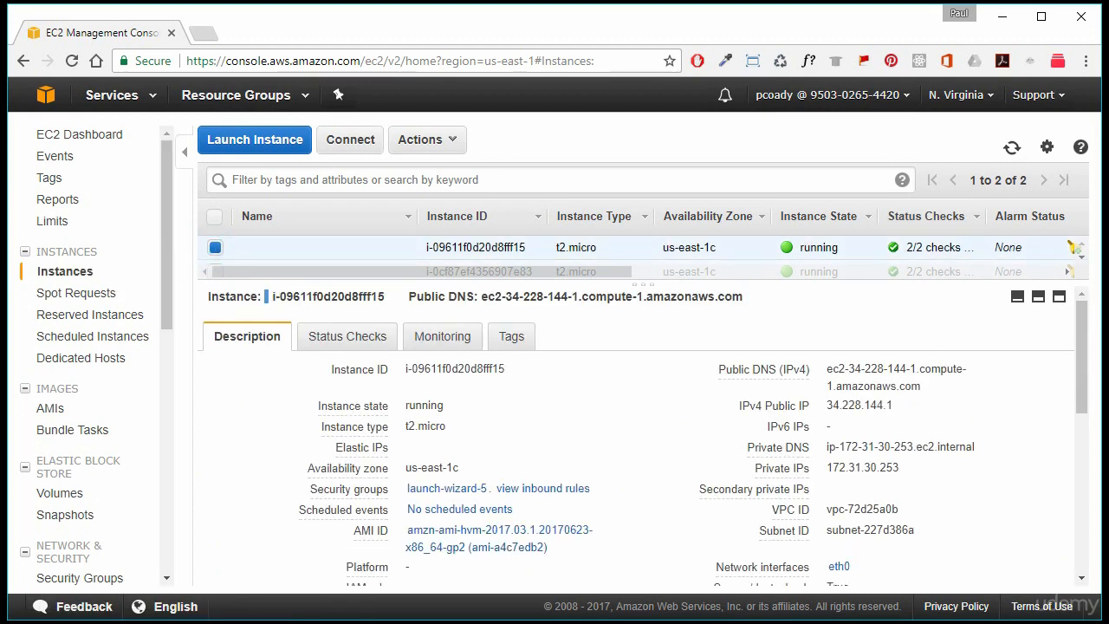
pyautogui.scroll(-5, 658, 499)
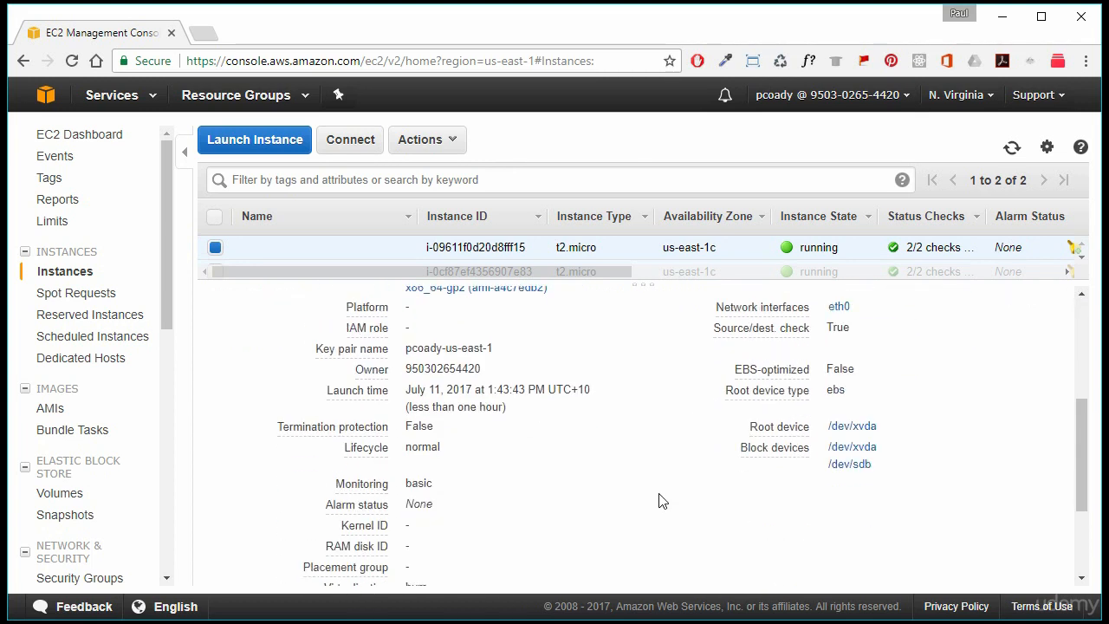
pyautogui.scroll(5, 898, 473)
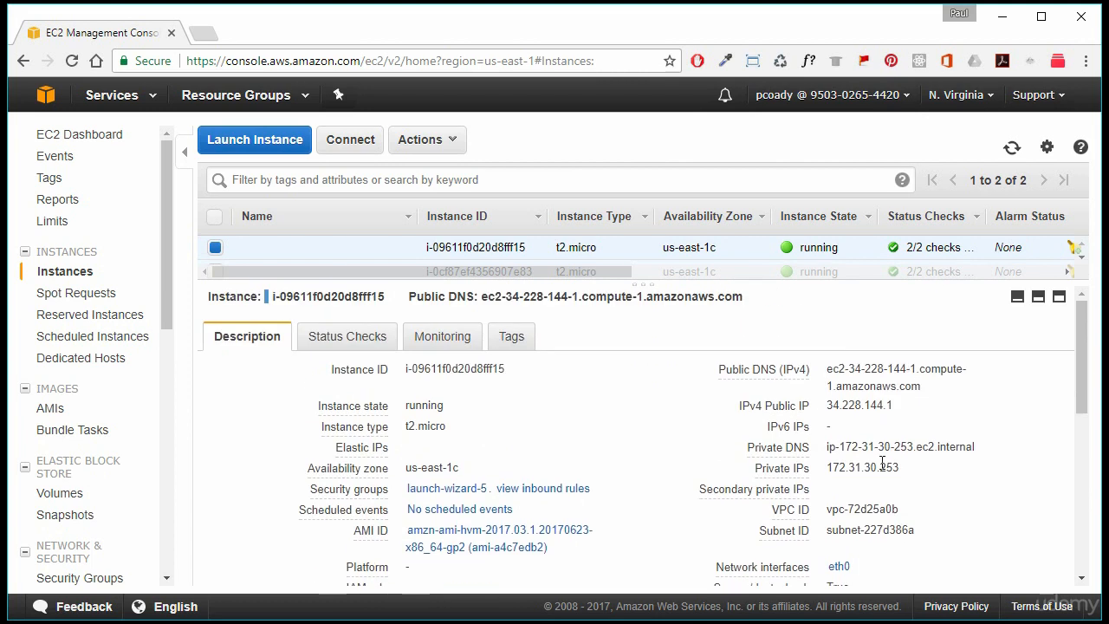